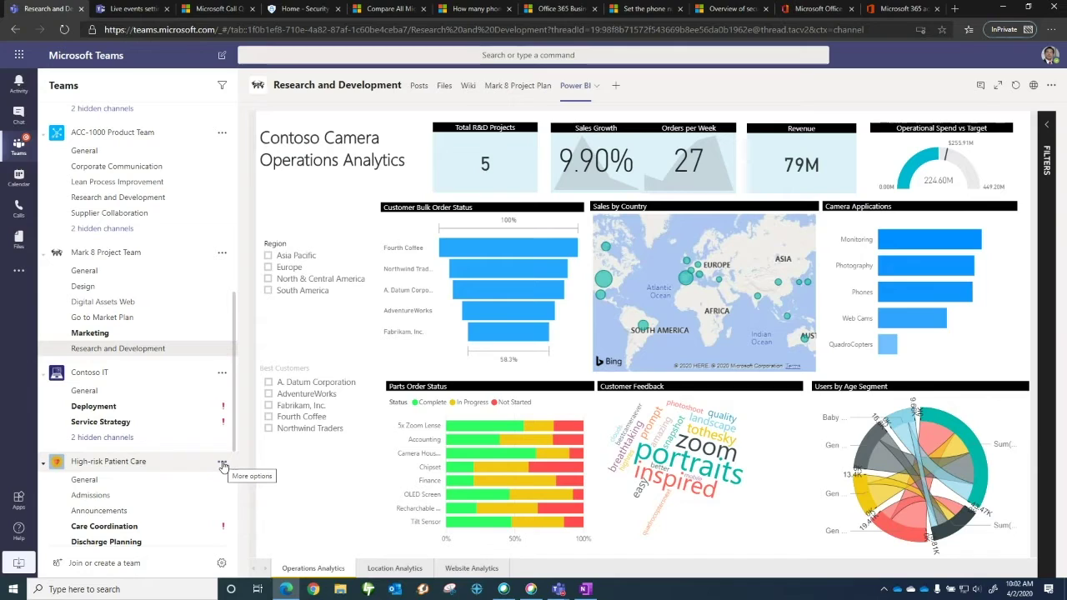
Open the High-risk Patient Care team's management page, view its channels, then refresh Teams
left_click(222, 464)
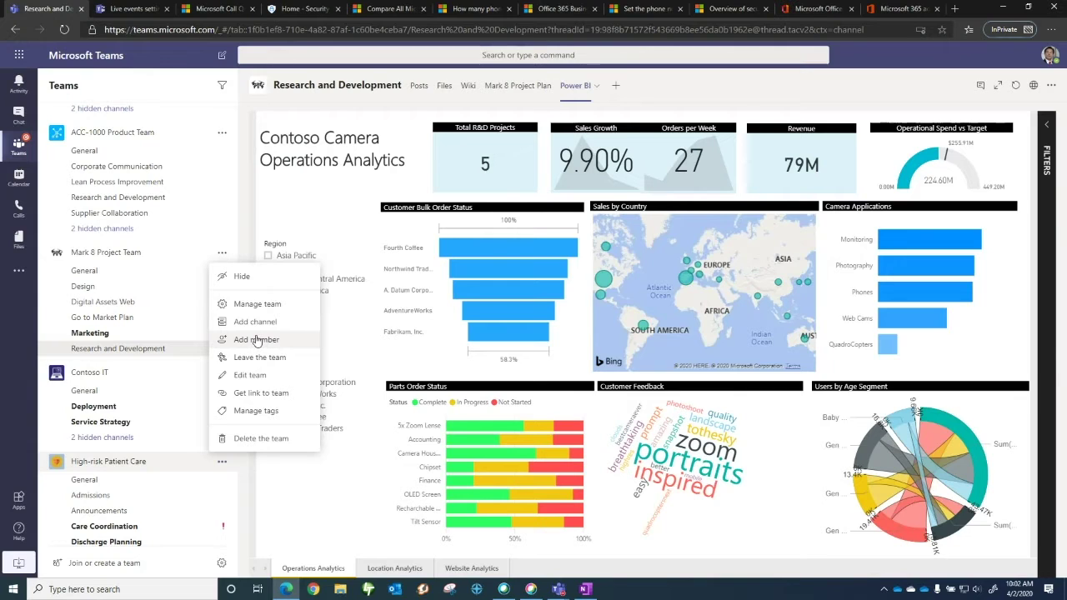
left_click(246, 306)
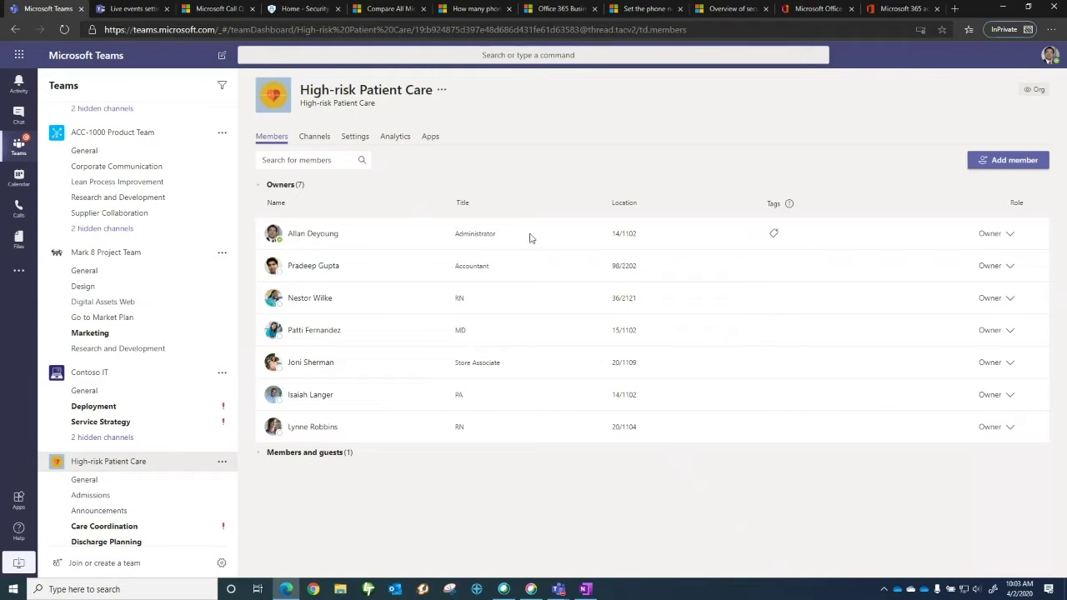
left_click(311, 138)
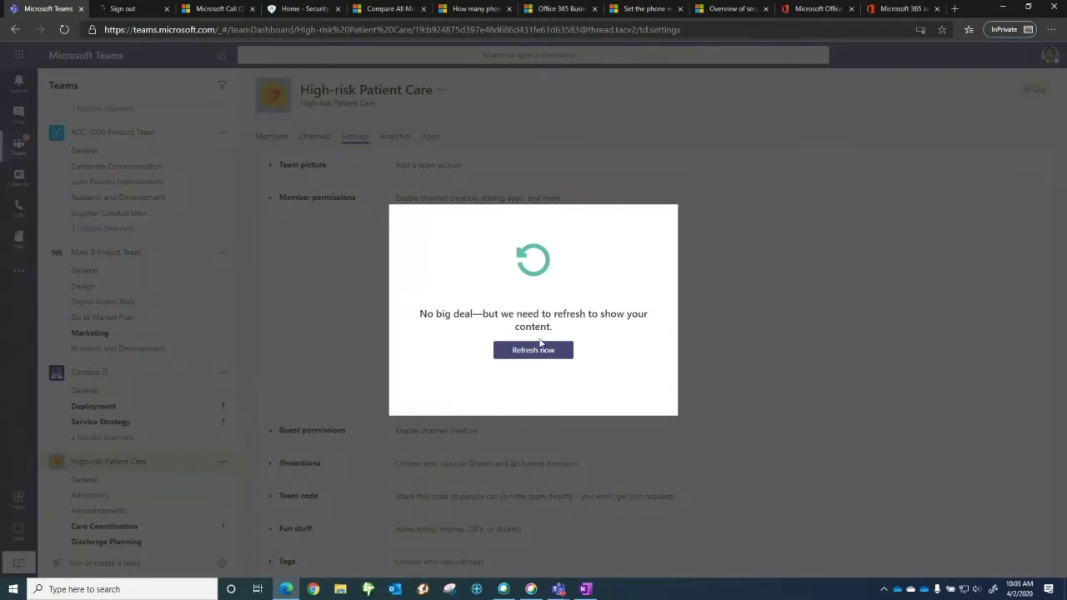
left_click(533, 351)
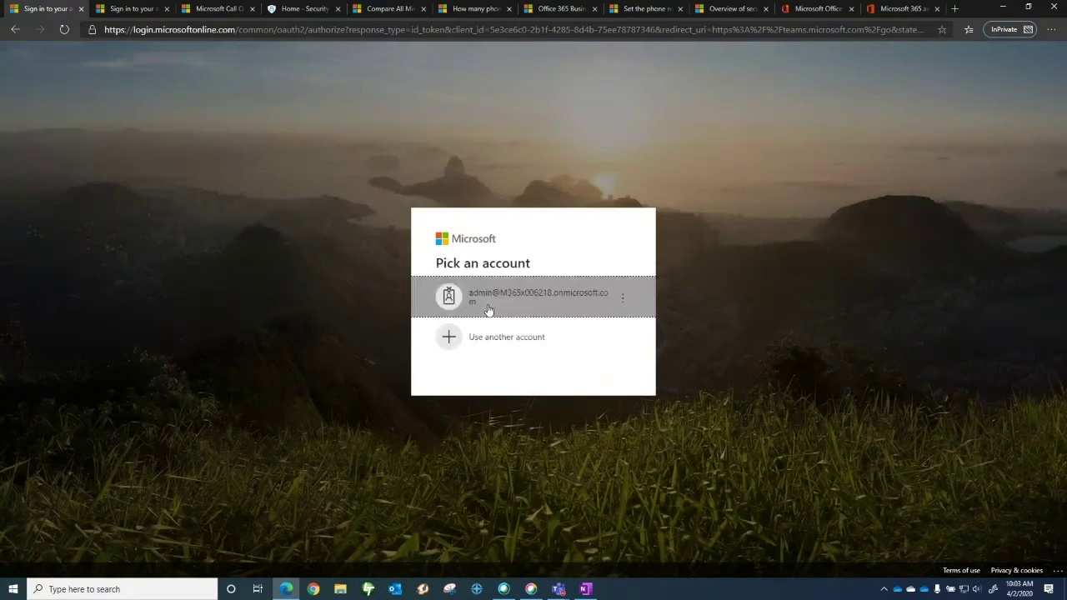
Sign back in with the admin account, continue in the web app, and dismiss the notification prompt
left_click(489, 309)
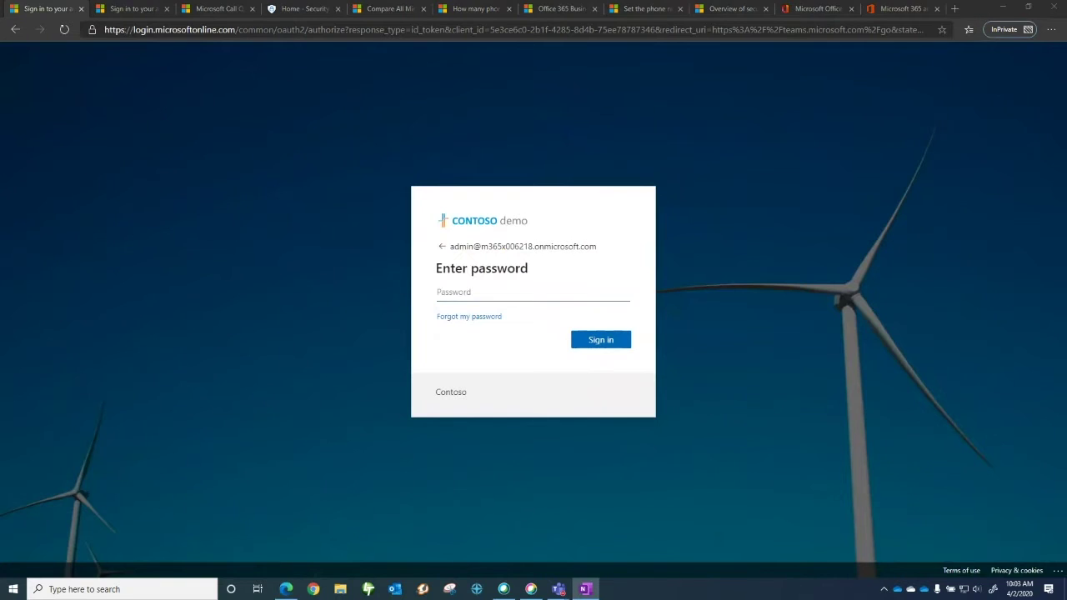
left_click(601, 340)
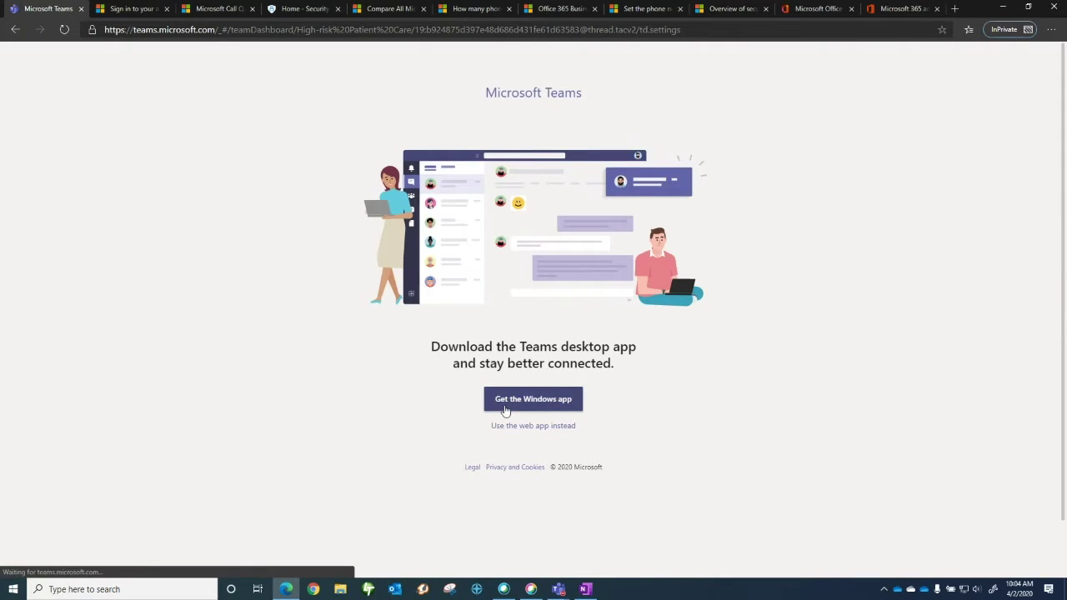
left_click(512, 429)
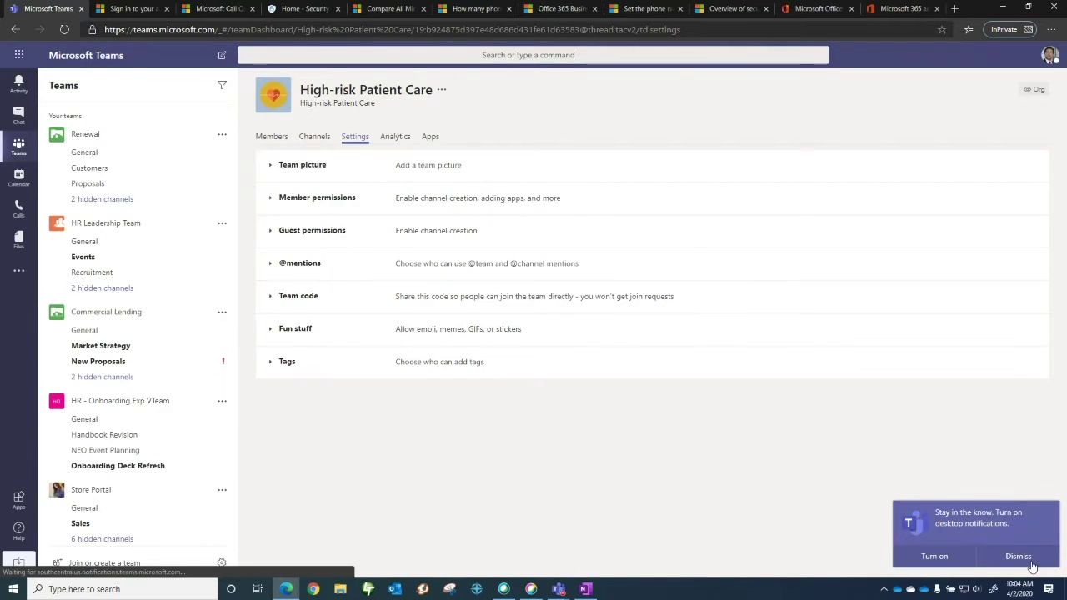
left_click(1028, 560)
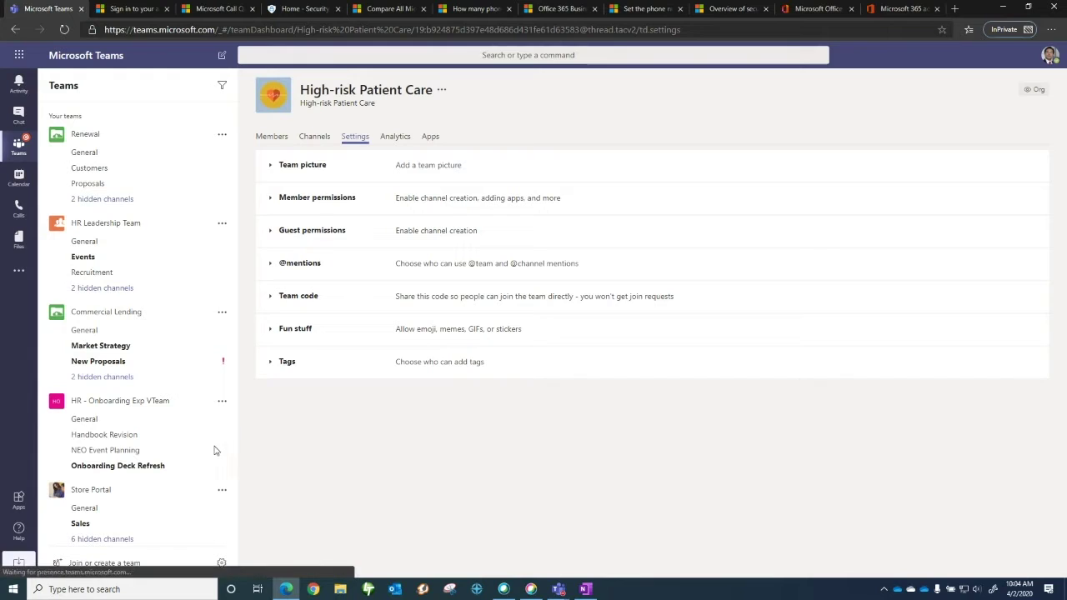
left_click(223, 402)
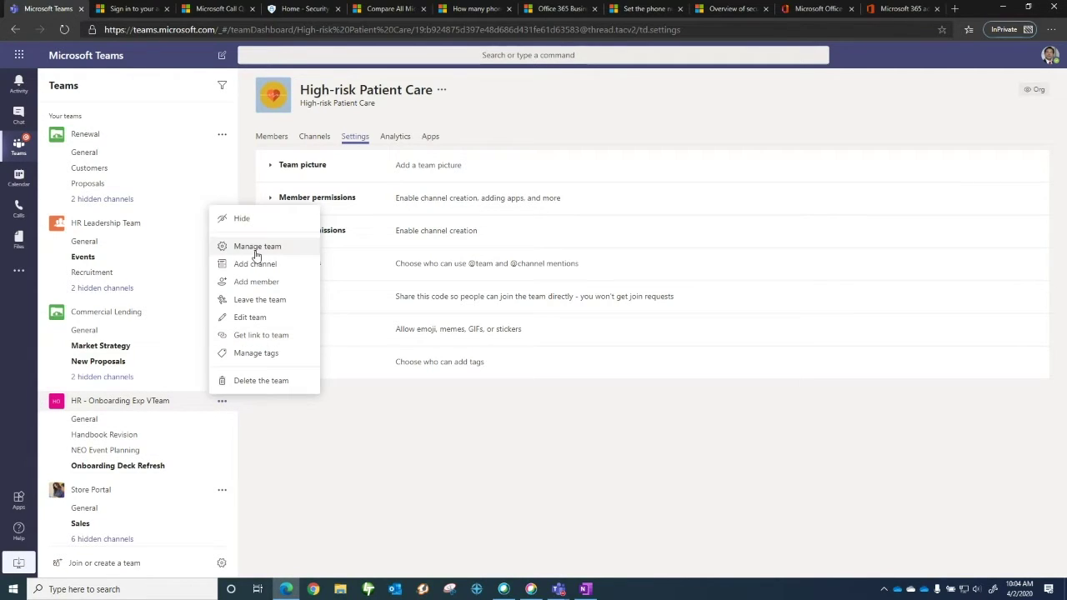
left_click(255, 245)
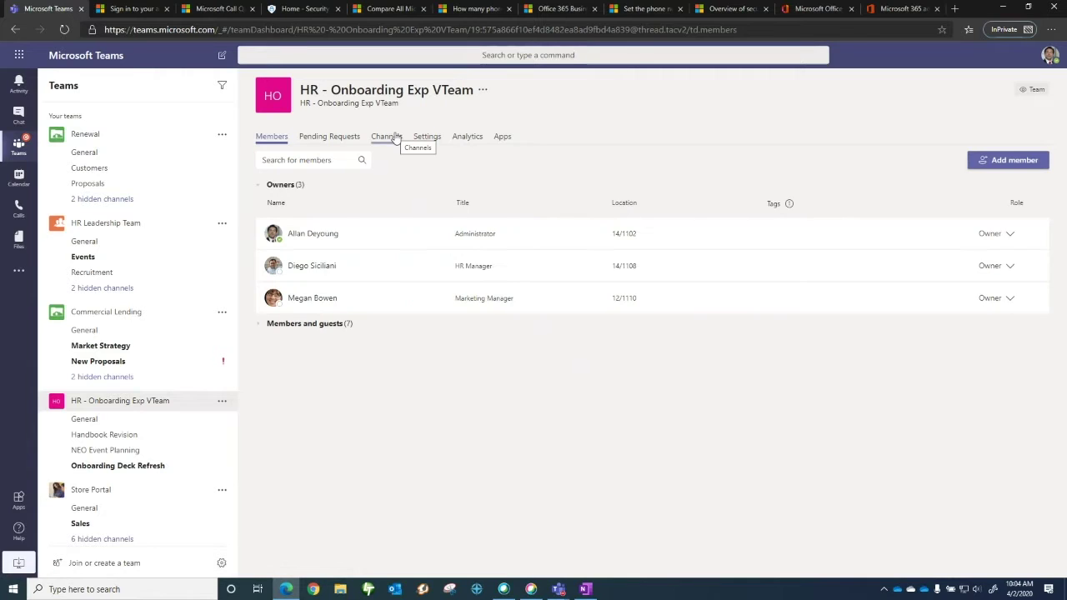
left_click(425, 137)
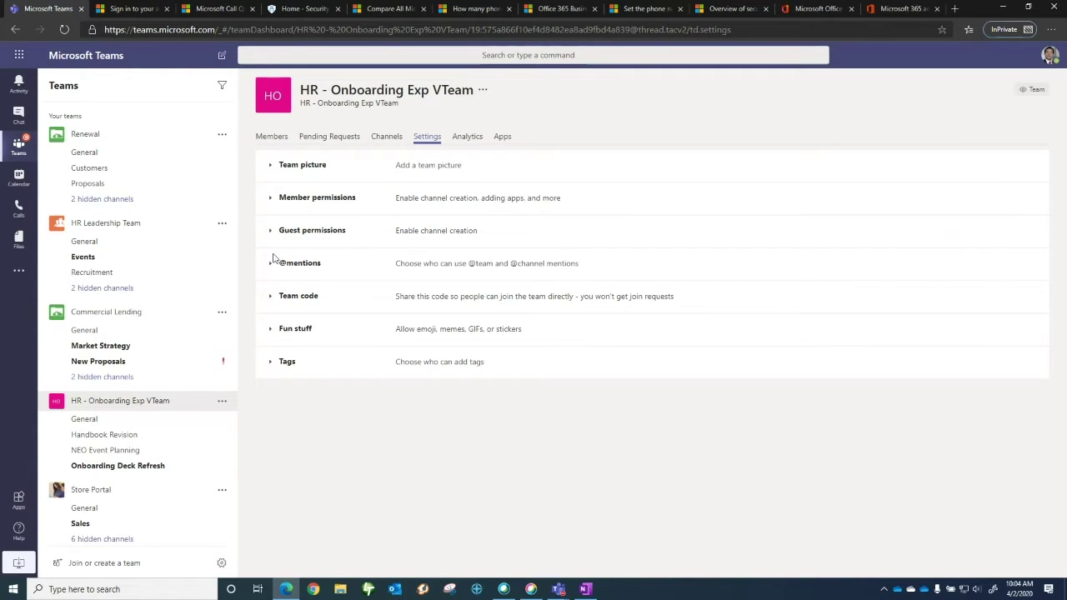
left_click(270, 265)
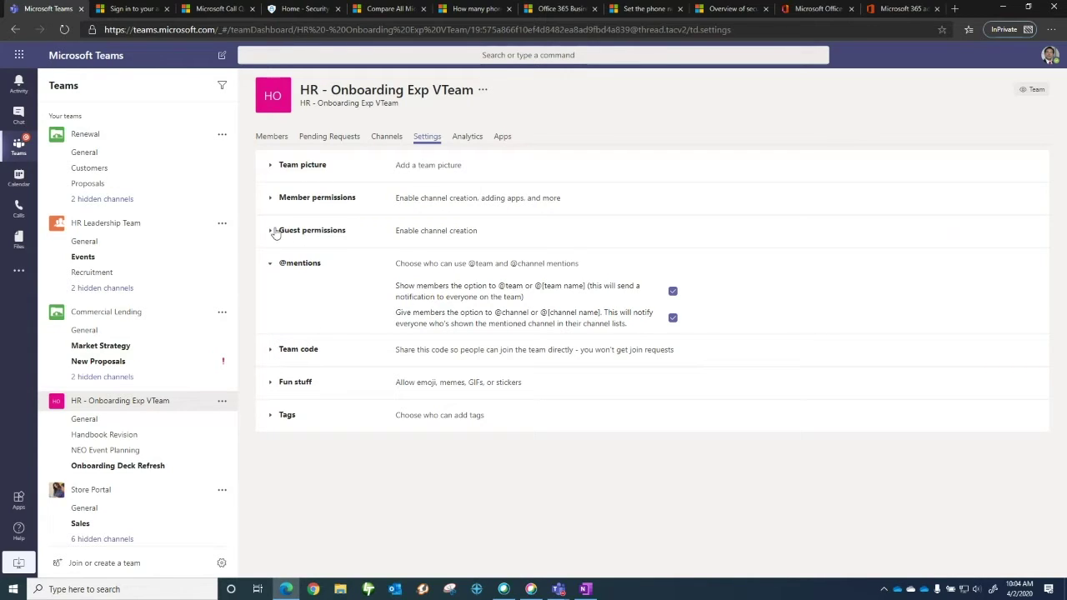
left_click(275, 233)
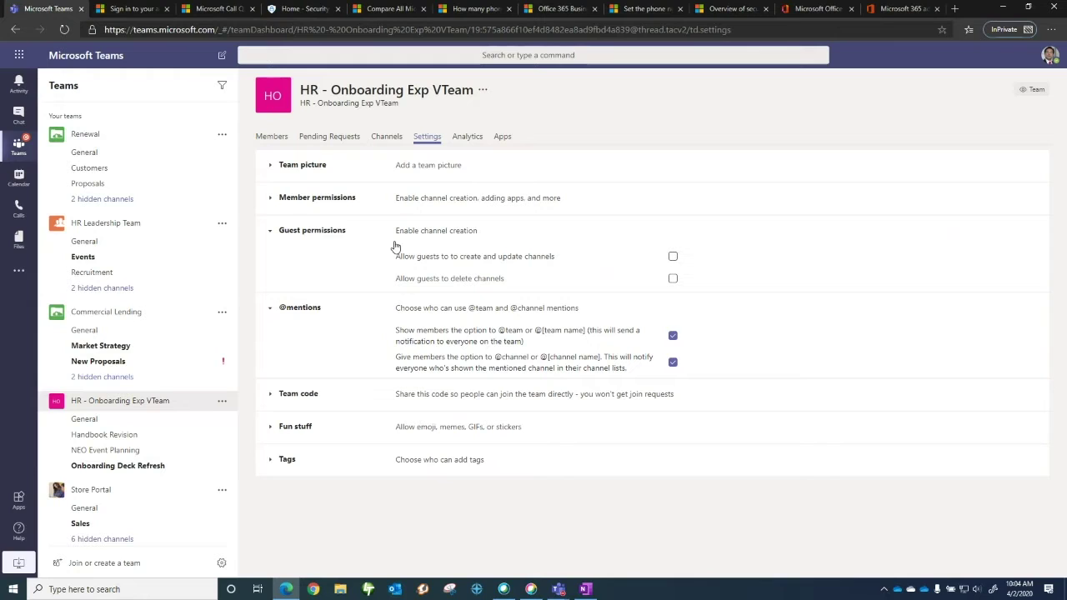
left_click(271, 200)
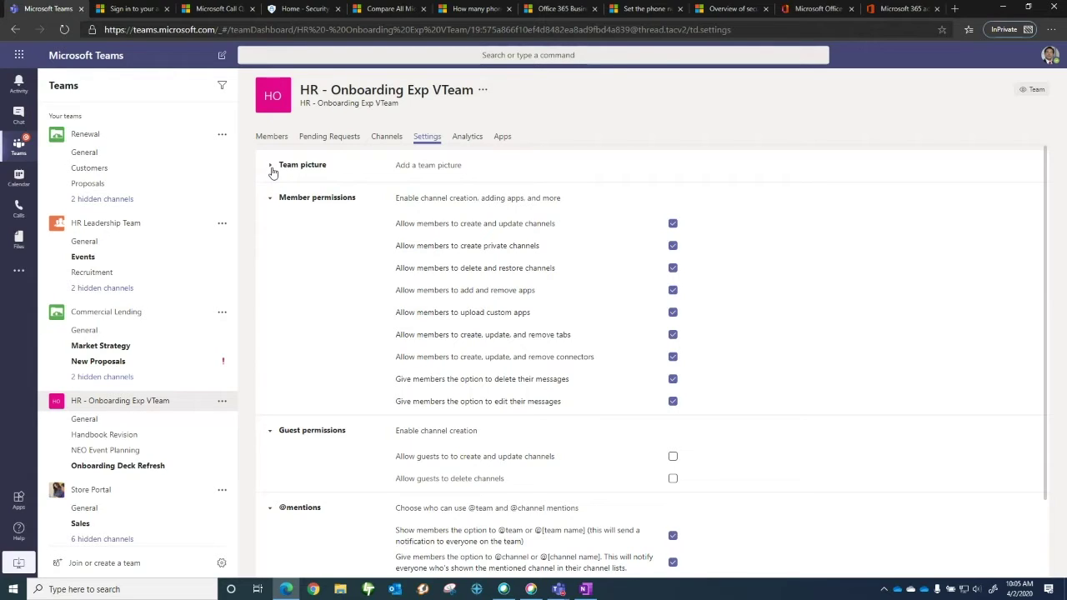
left_click(271, 168)
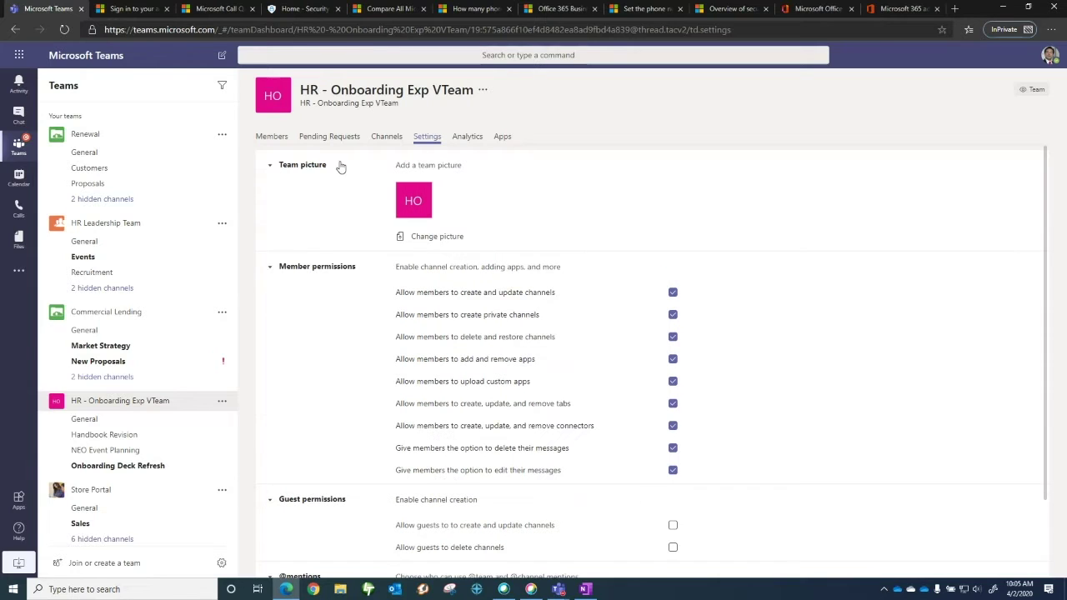
left_click(470, 137)
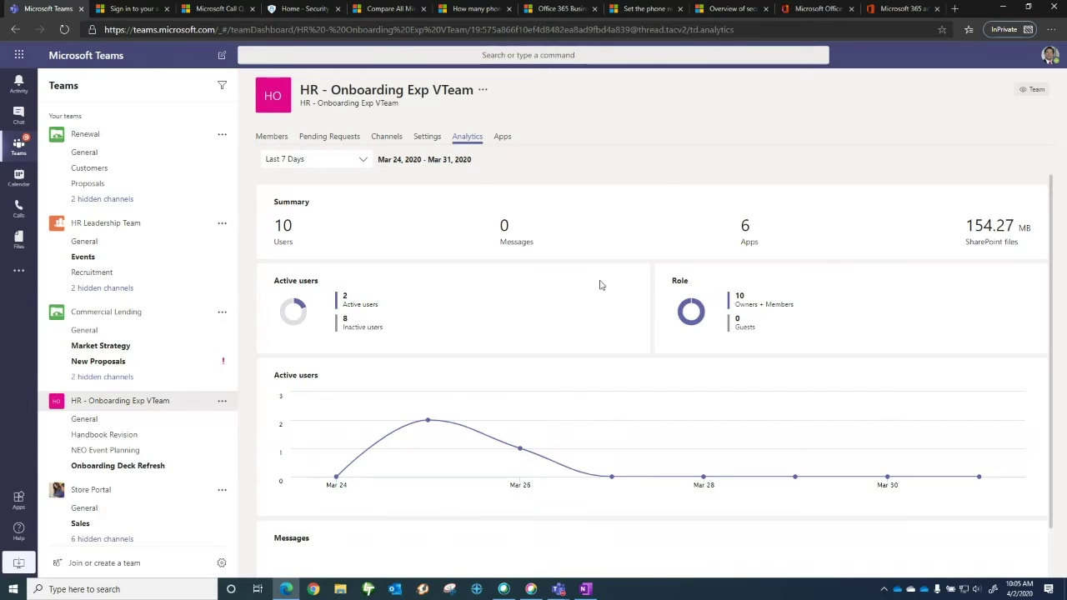
Review HR - Onboarding Exp VTeam's installed apps, then open the March 30 – April 3 work-week calendar
scroll(542, 317, "down", 1)
scroll(464, 275, "up", 1)
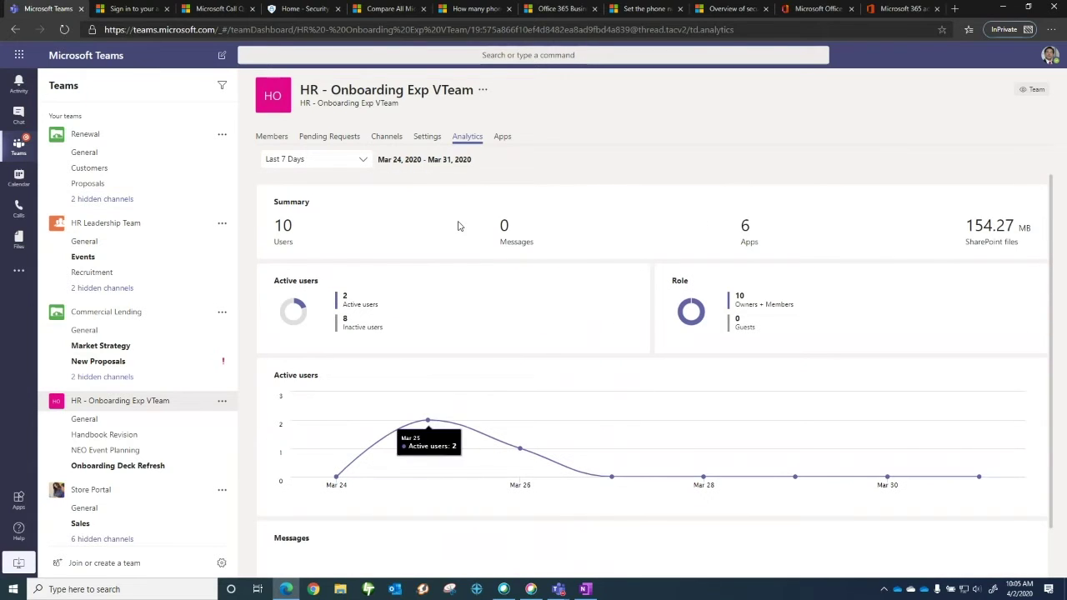
left_click(501, 139)
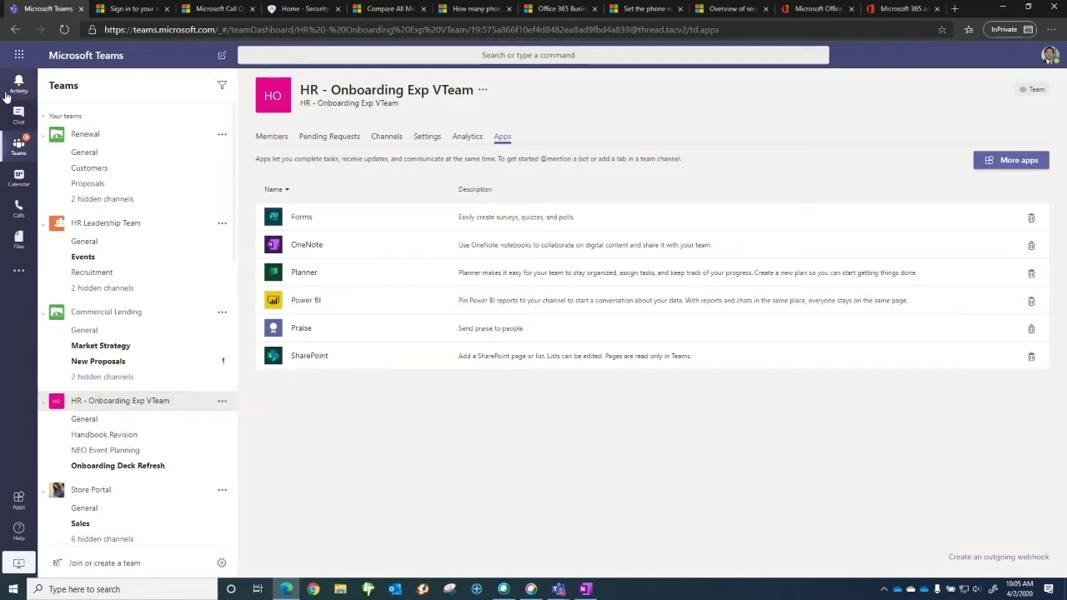
left_click(19, 177)
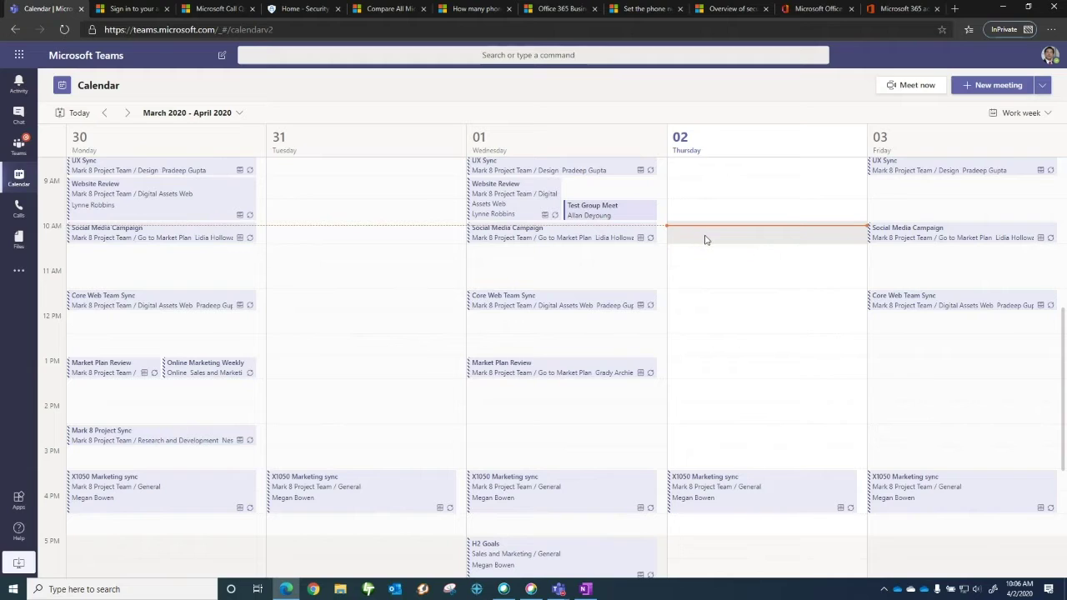
Start a Meet now meeting without audio or video and join it
left_click(920, 92)
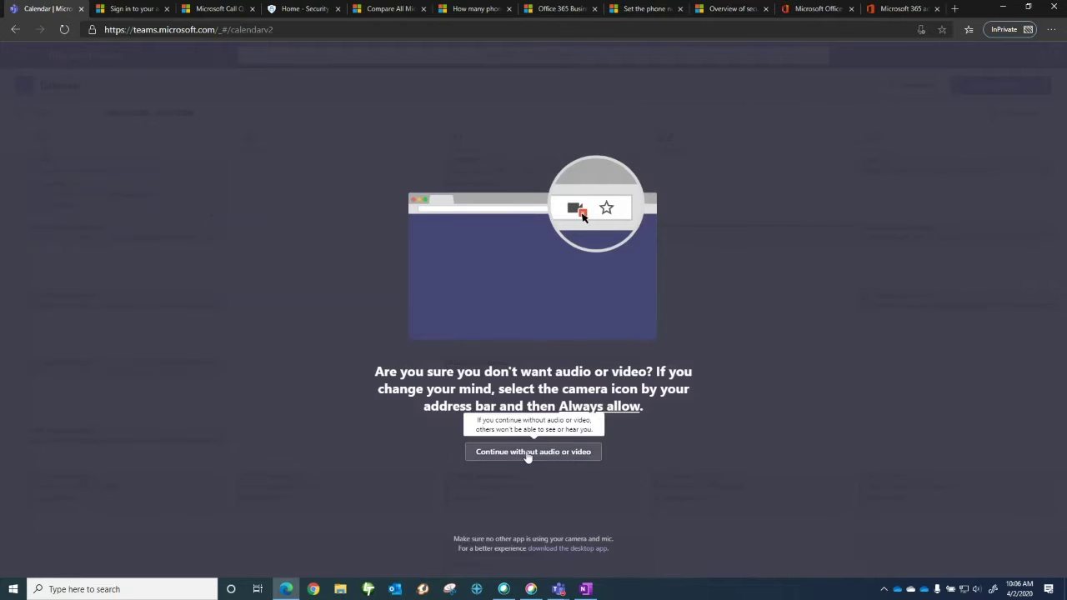
left_click(529, 451)
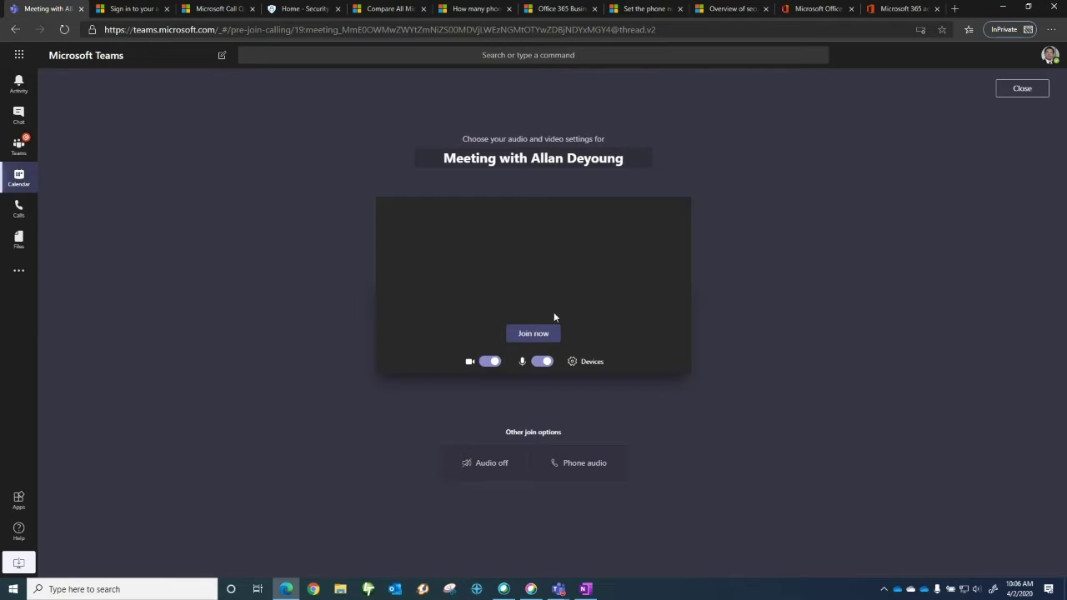
left_click(528, 335)
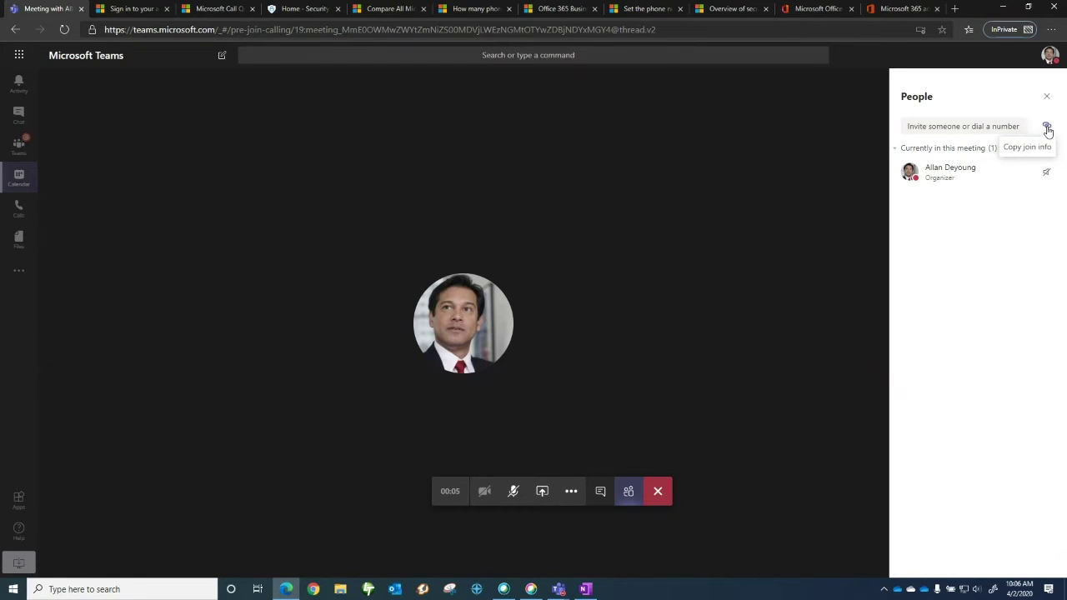
Copy the meeting's join information and paste it into the search bar
left_click(1047, 129)
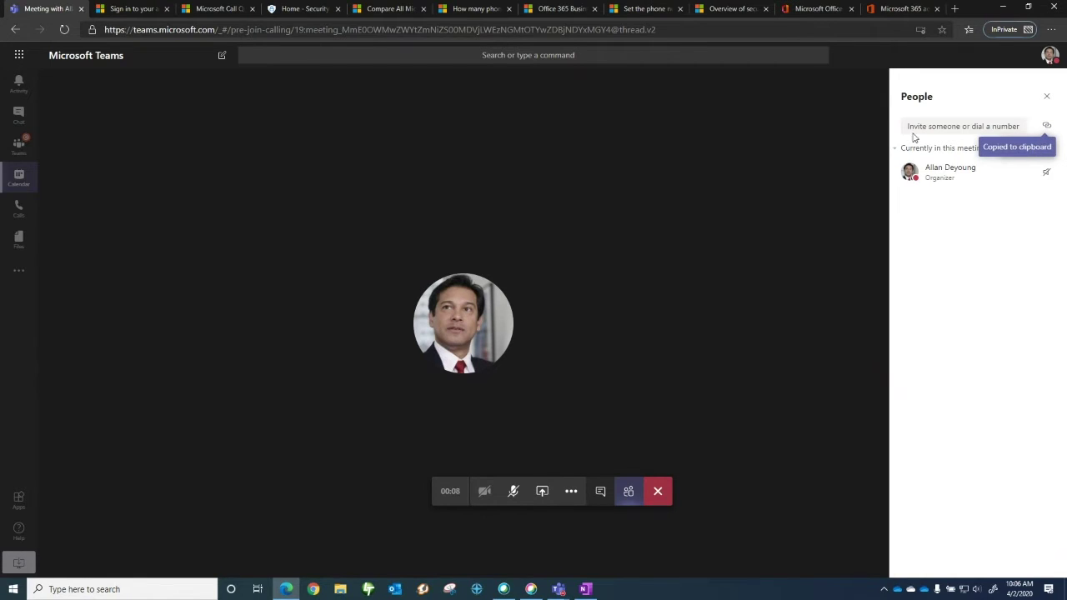
left_click(699, 59)
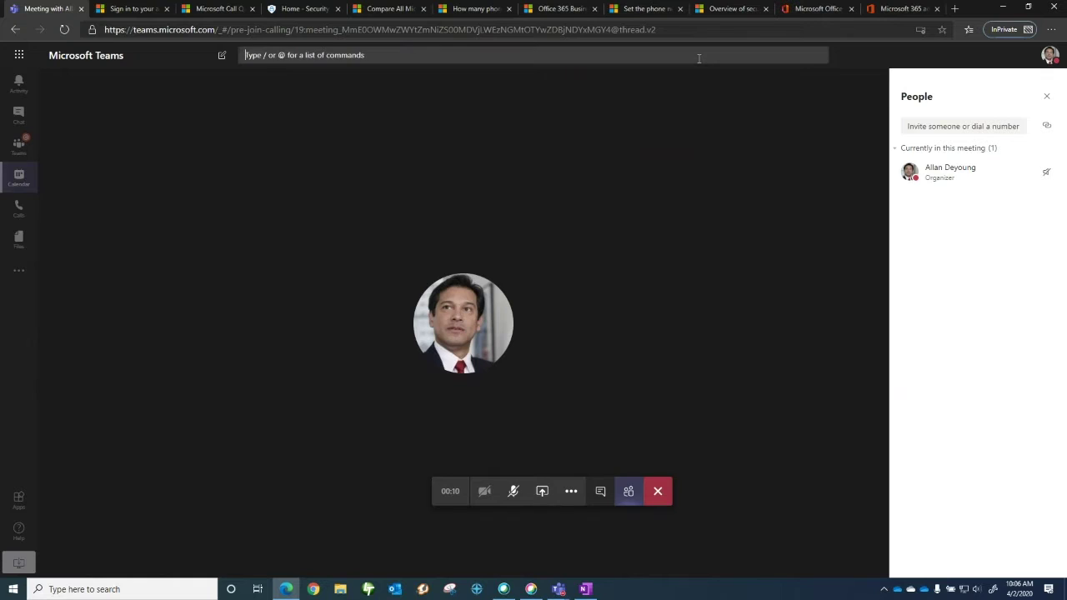
key("ctrl+v")
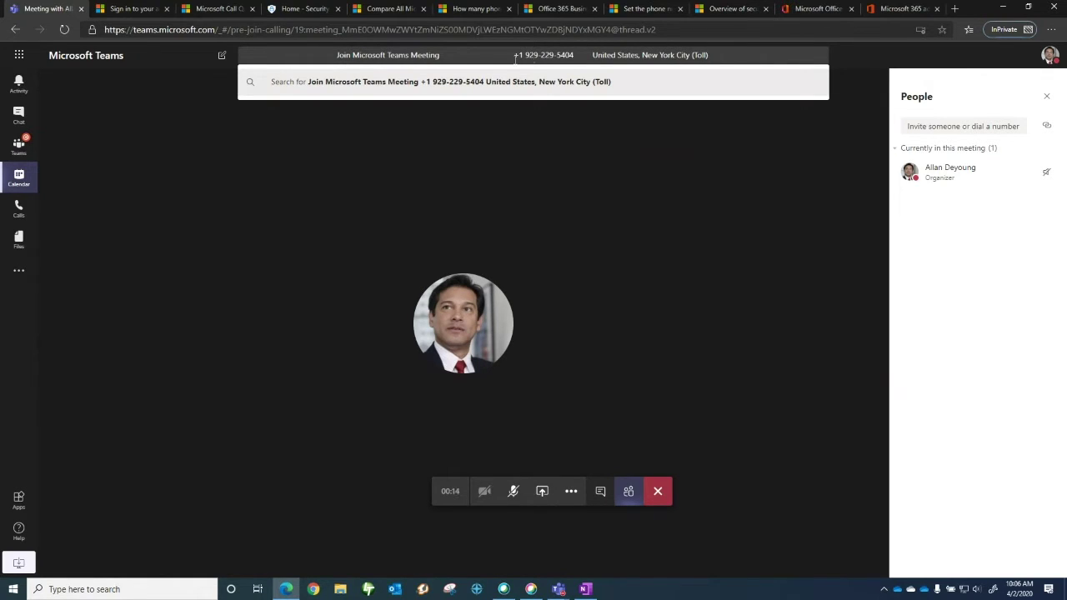
left_click(670, 147)
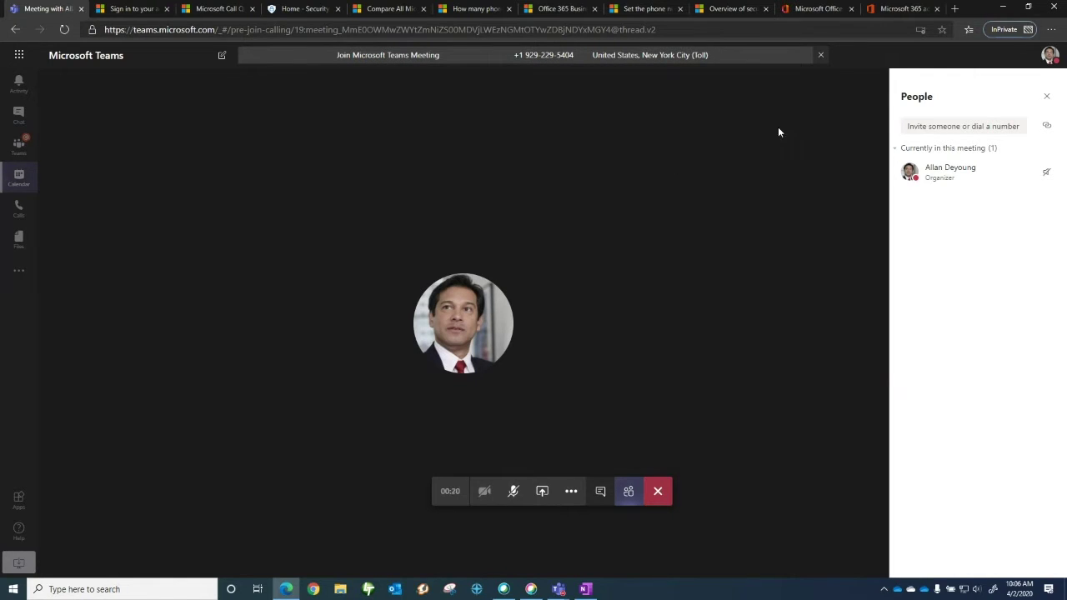
Dial an outside phone number into the meeting, then hang up
left_click(956, 123)
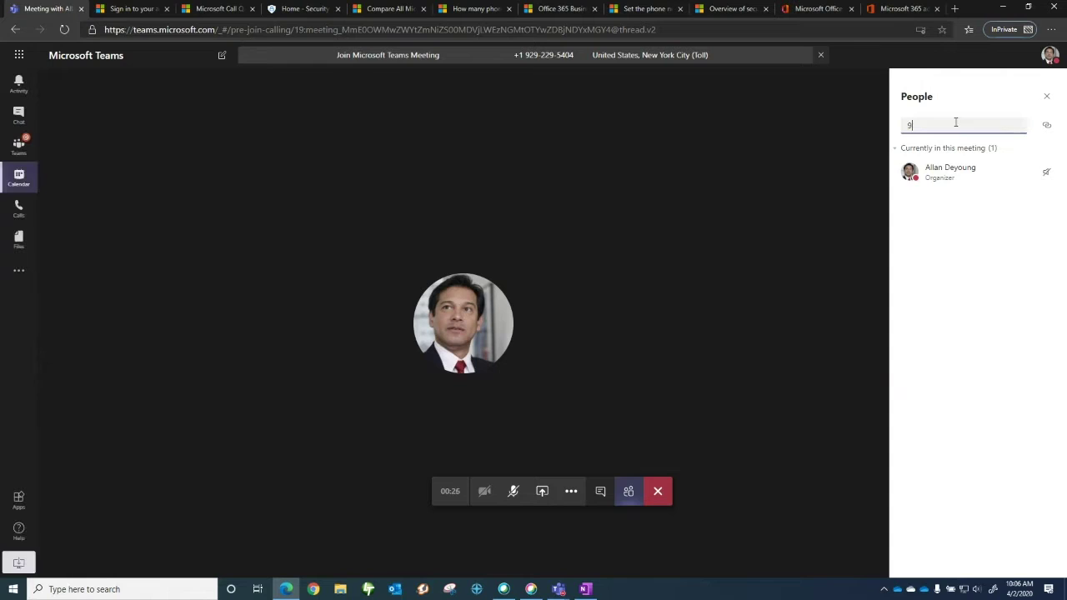
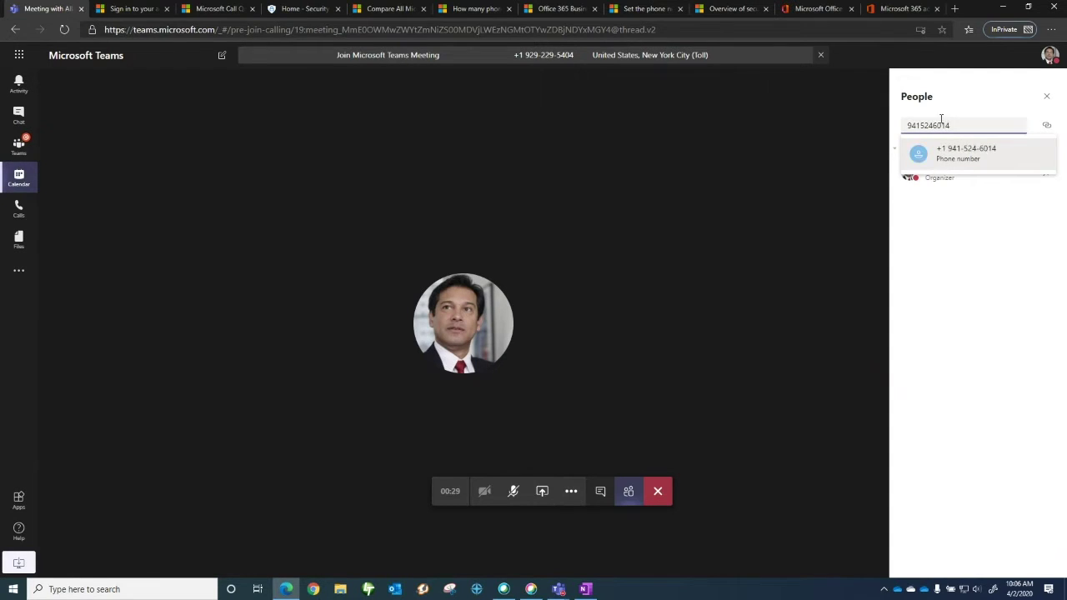
key("Return")
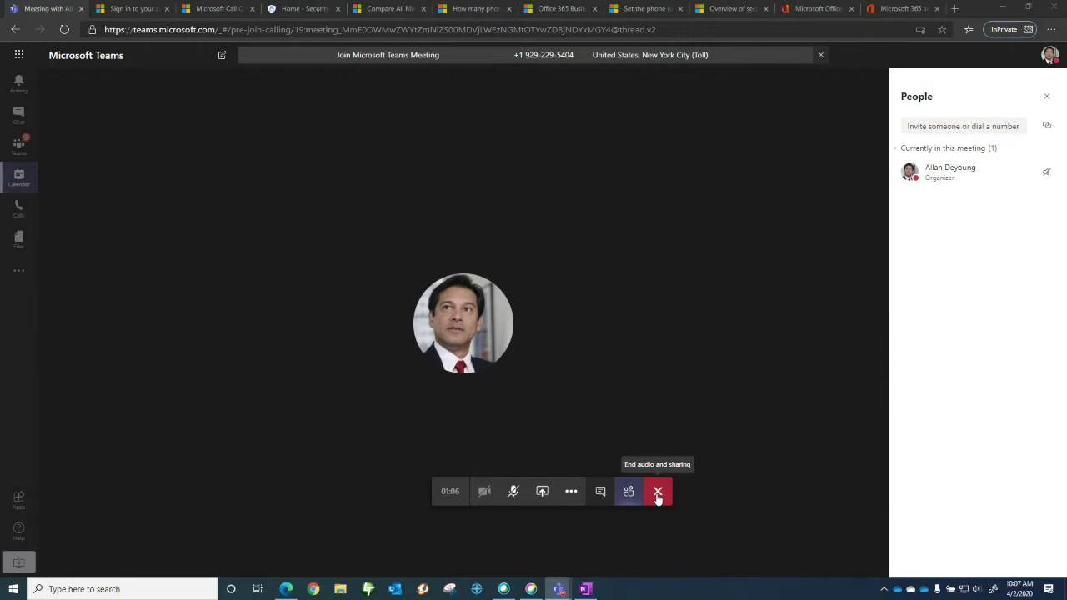
left_click(657, 498)
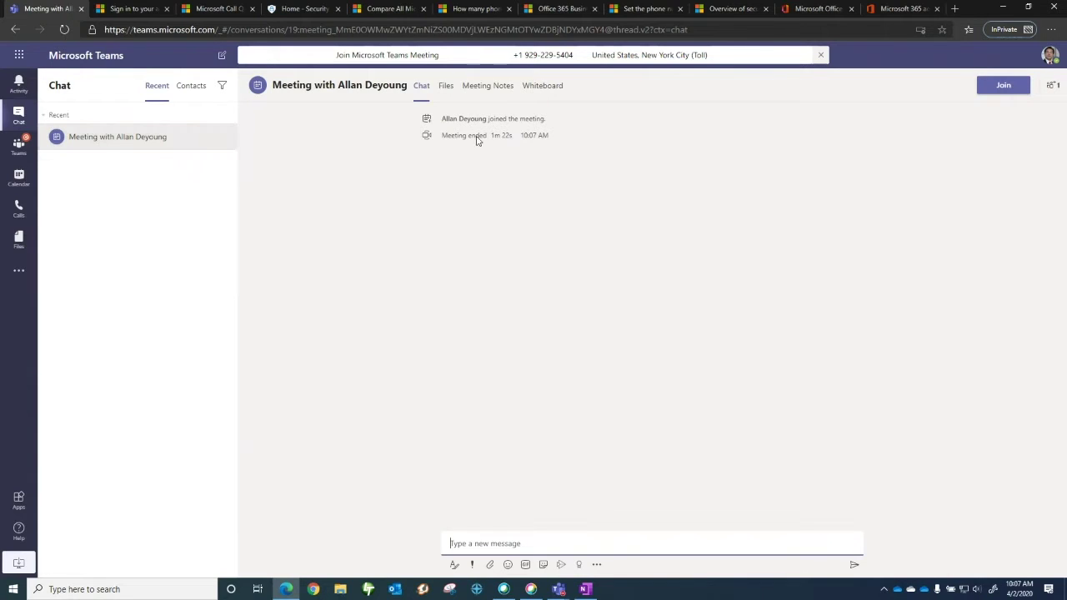
Return to the Calendar's March 30 – April work-week view after the meeting
left_click(19, 177)
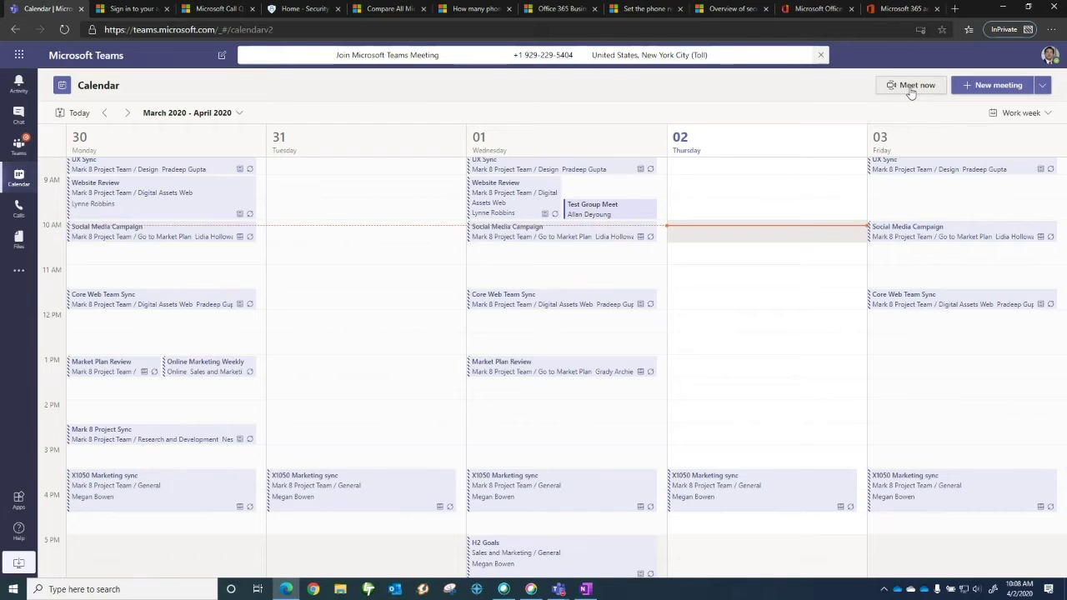
Start a new meeting titled 'Let's talk about Zoom' and add two suggested attendees
left_click(998, 85)
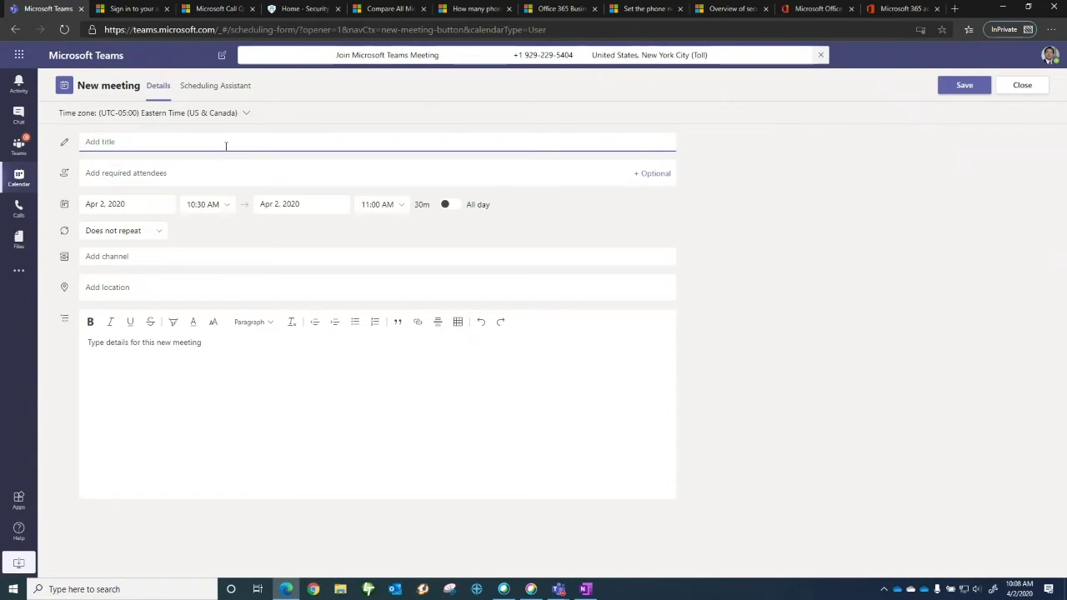
type("Let's talk about Zoom")
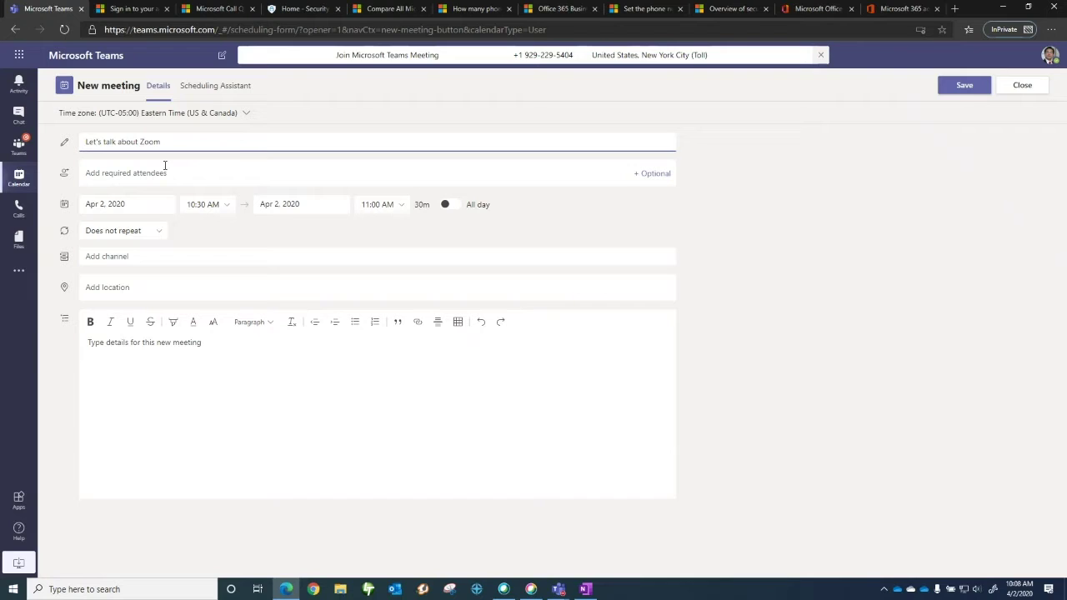
left_click(166, 172)
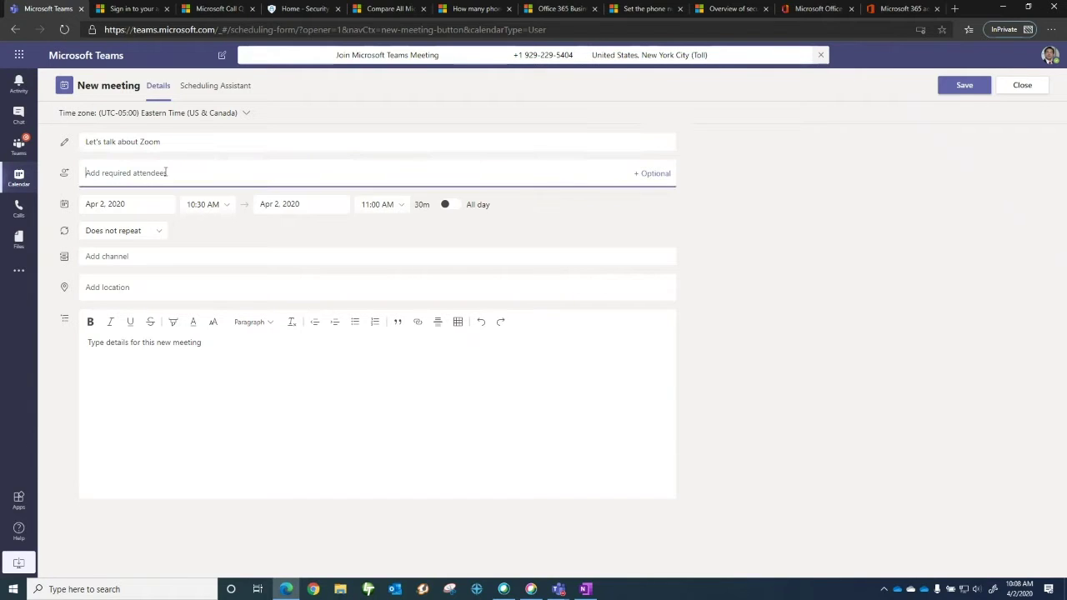
type("m")
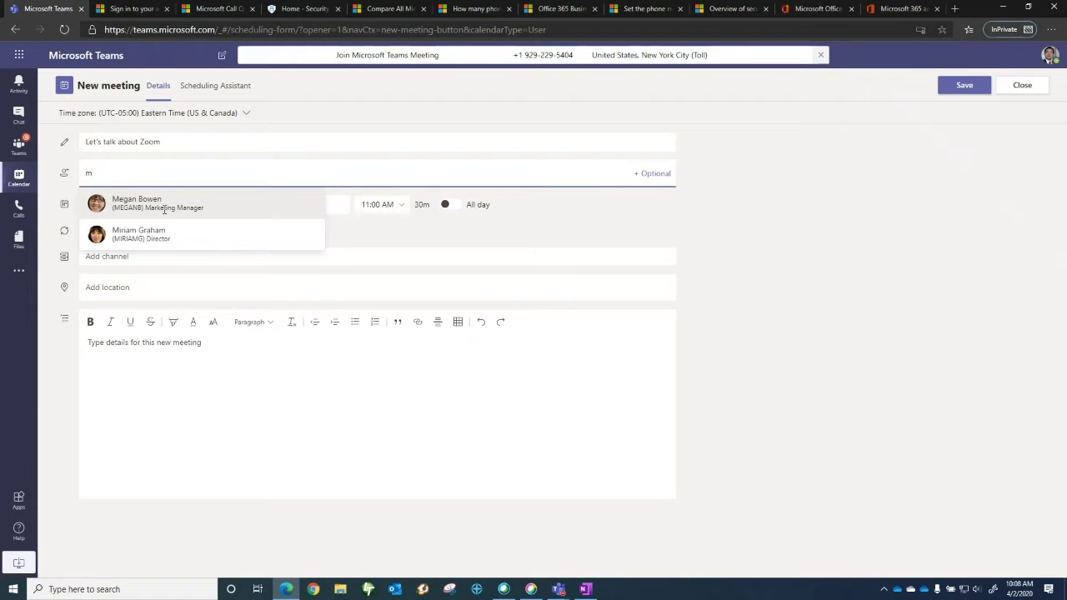
left_click(162, 208)
type("b")
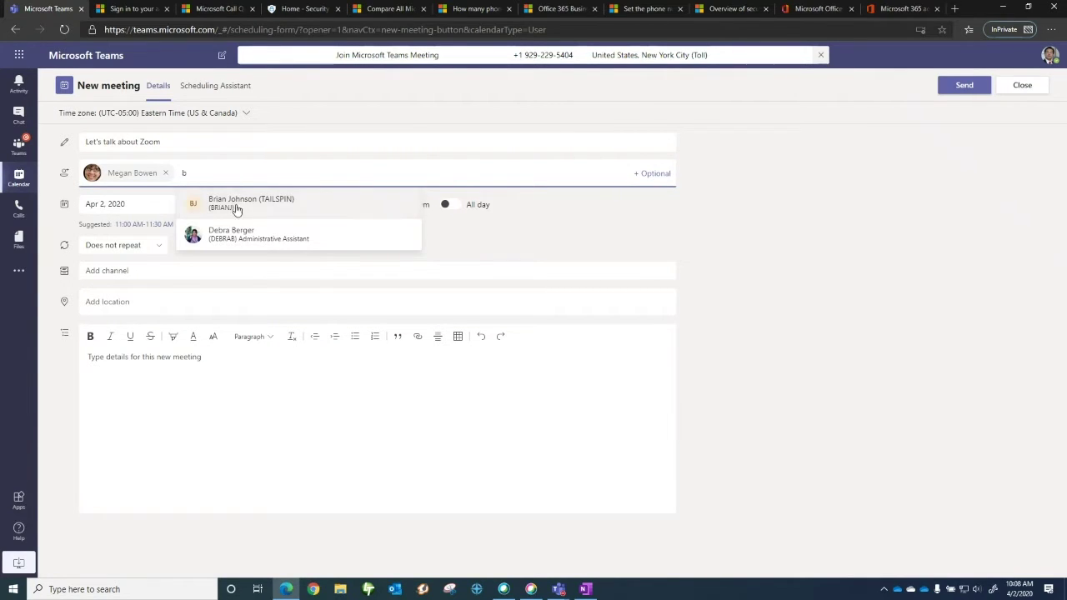
left_click(237, 207)
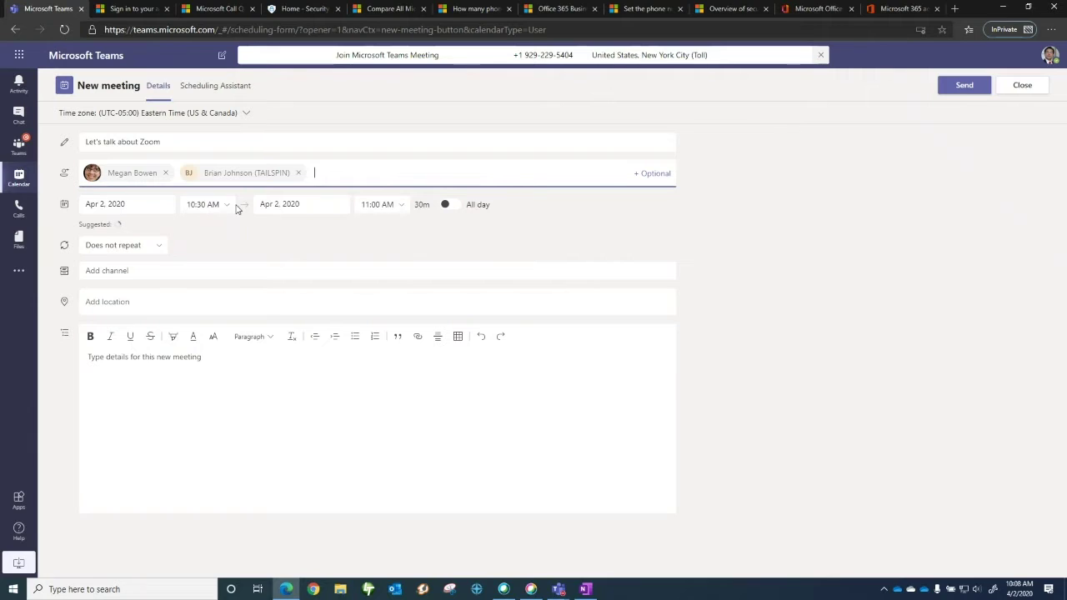
Post the meeting in the ACC-1000 Product Team General channel and send the invitation
left_click(107, 271)
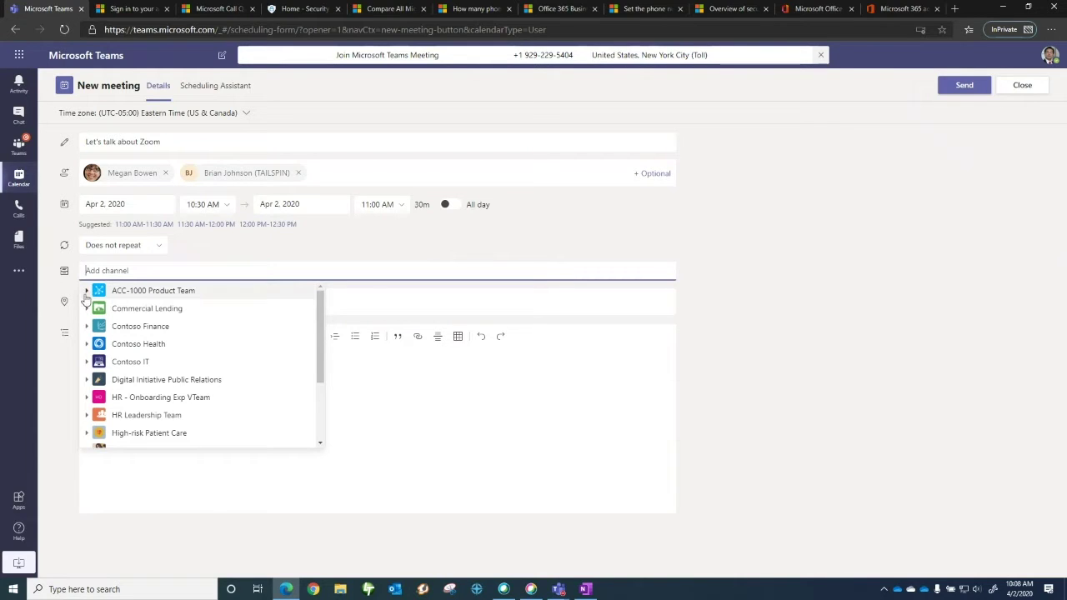
left_click(86, 292)
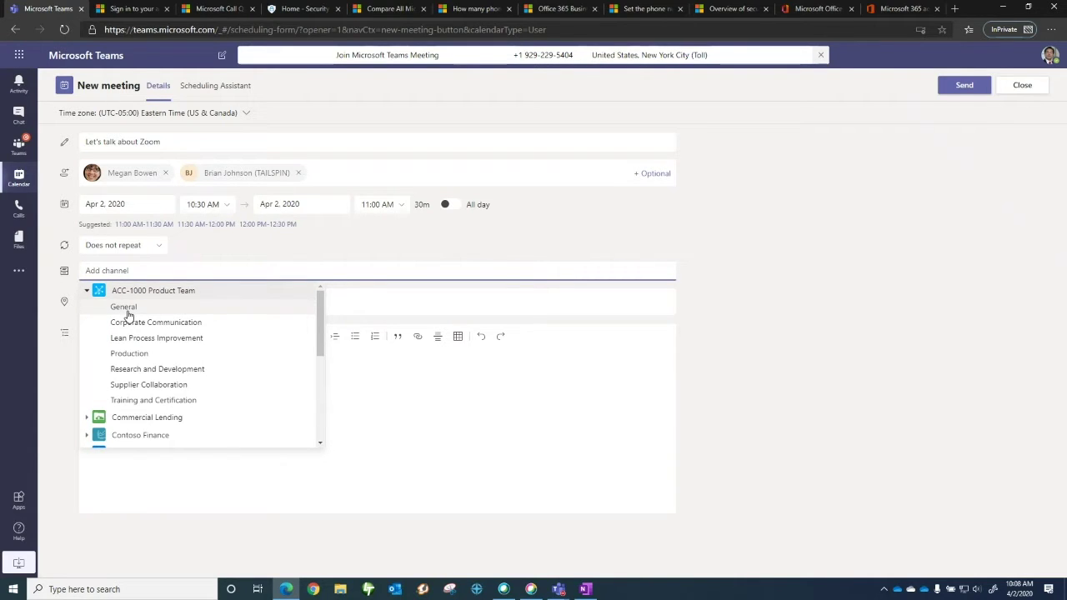
left_click(125, 308)
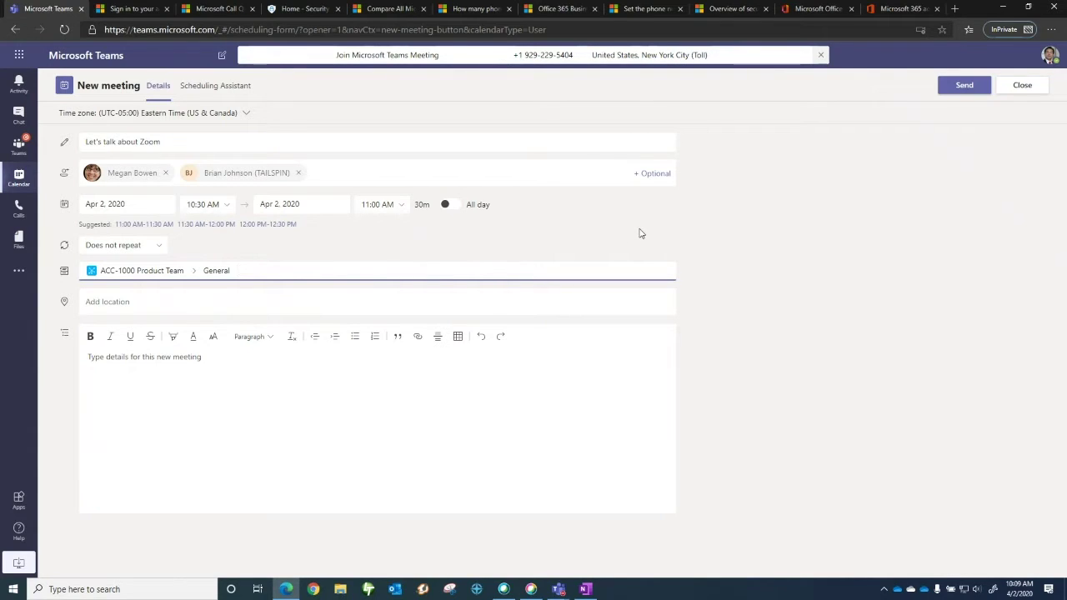
left_click(977, 87)
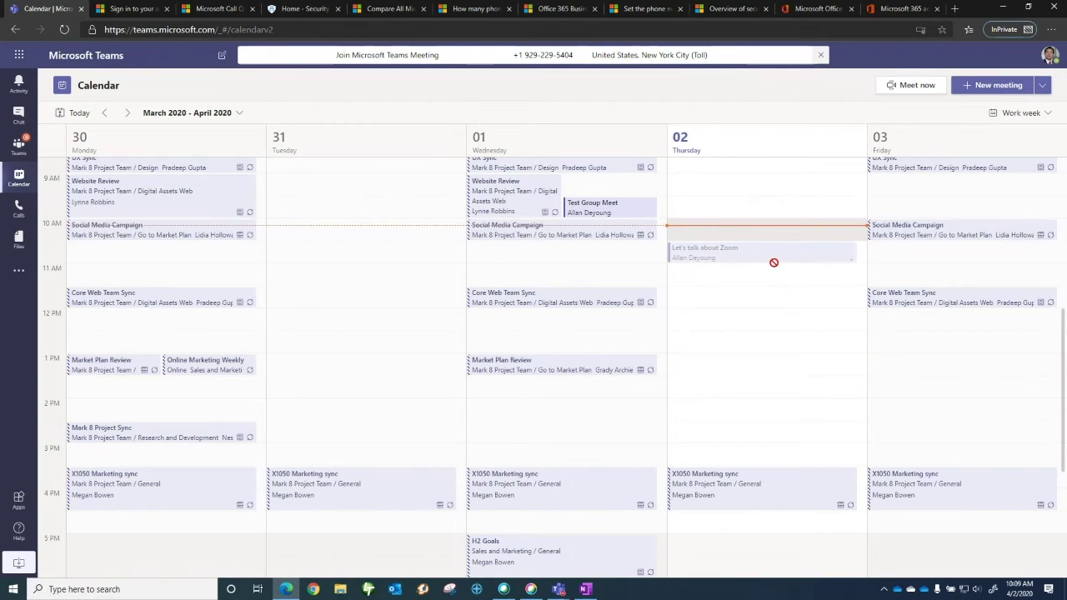
Open the ACC-1000 Product Team General channel and review the posted meeting's details
left_click(19, 148)
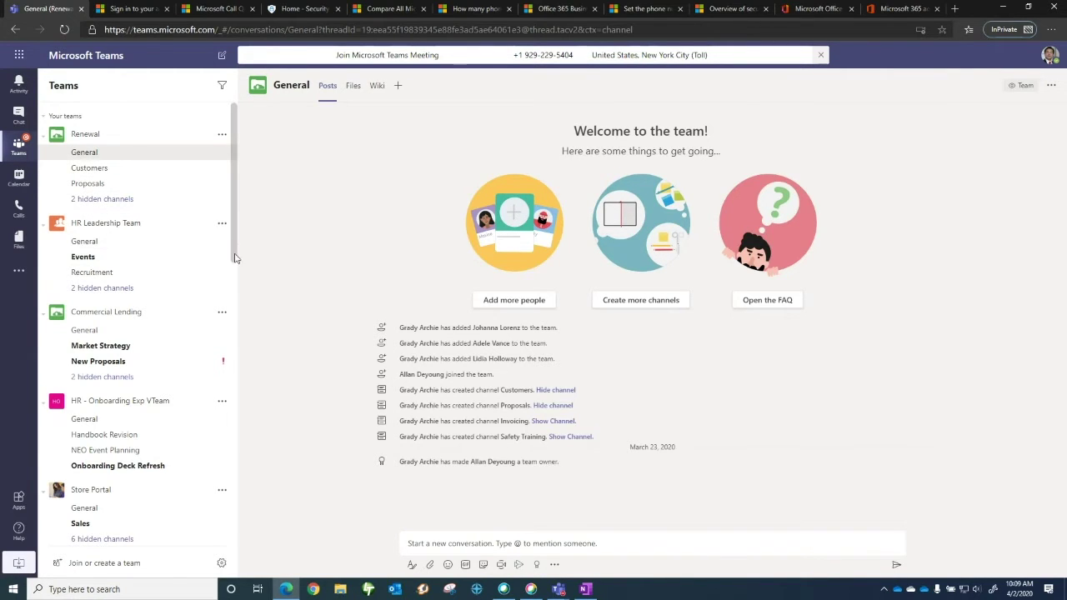
left_click_drag(234, 247, 236, 375)
left_click(135, 325)
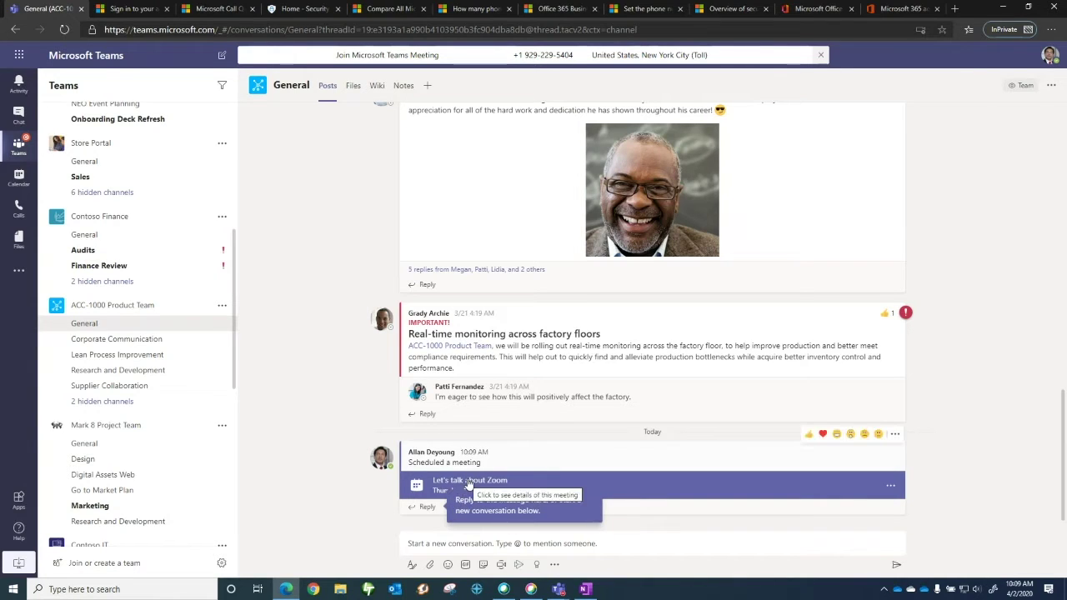
left_click(464, 482)
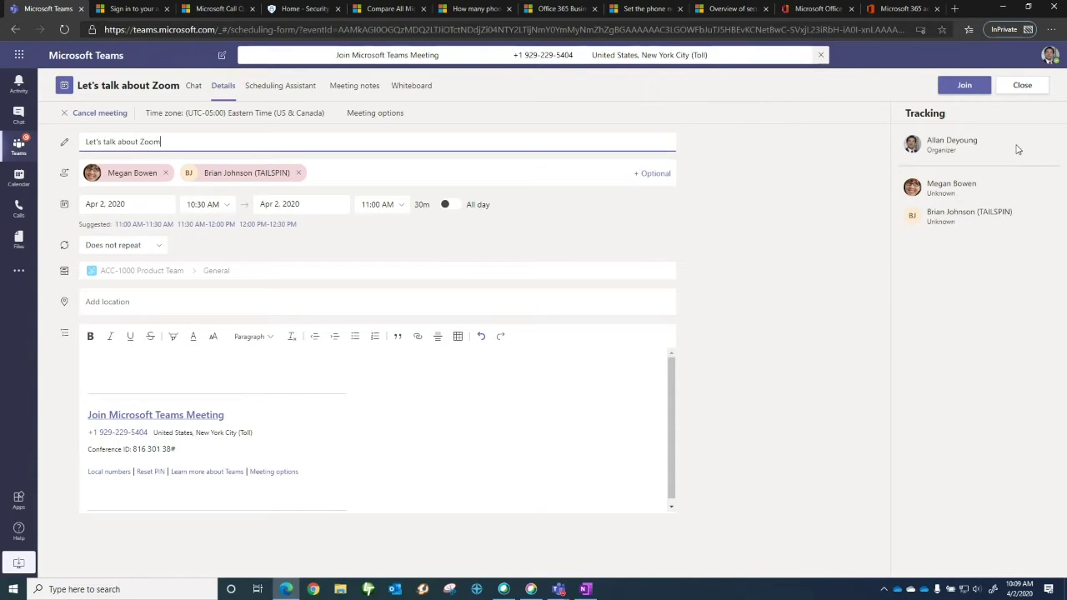
left_click(1028, 94)
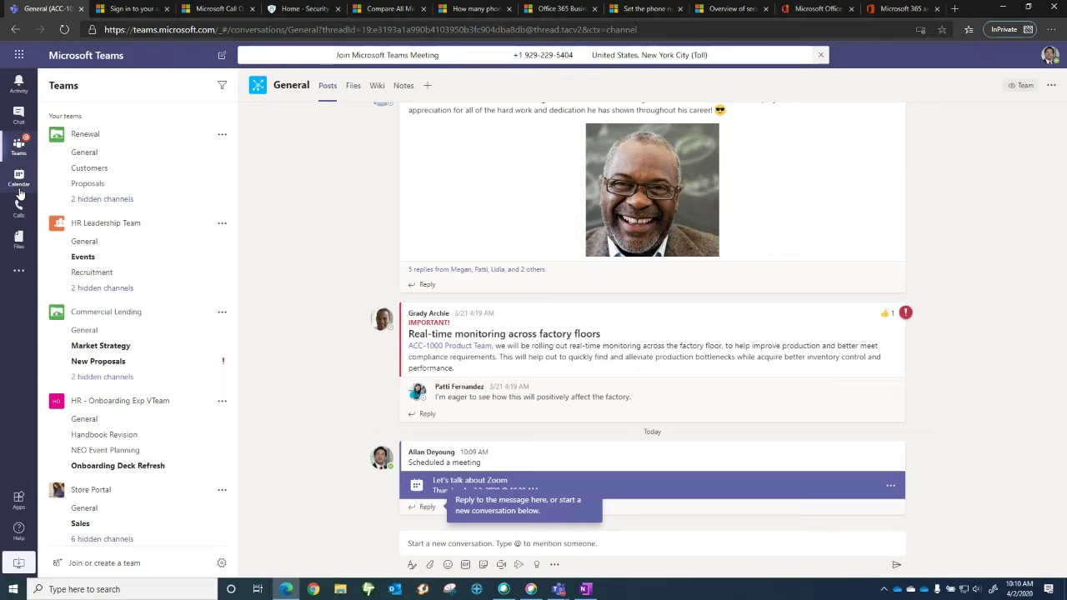
Review Thursday's 'Let's talk about Zoom' meeting from the Calendar, then show New meeting's other options
left_click(18, 179)
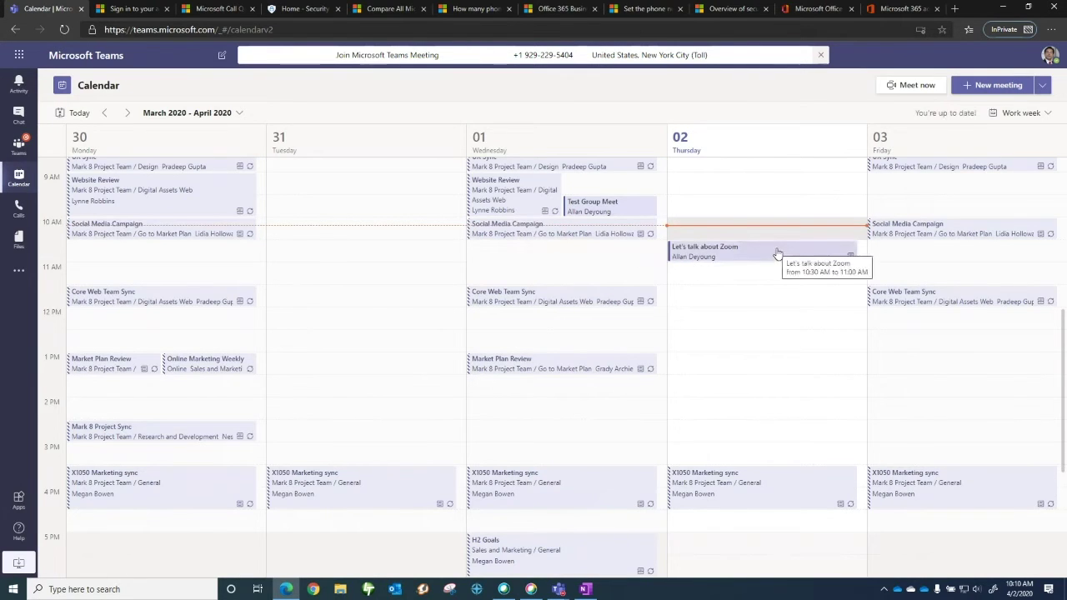
left_click(777, 253)
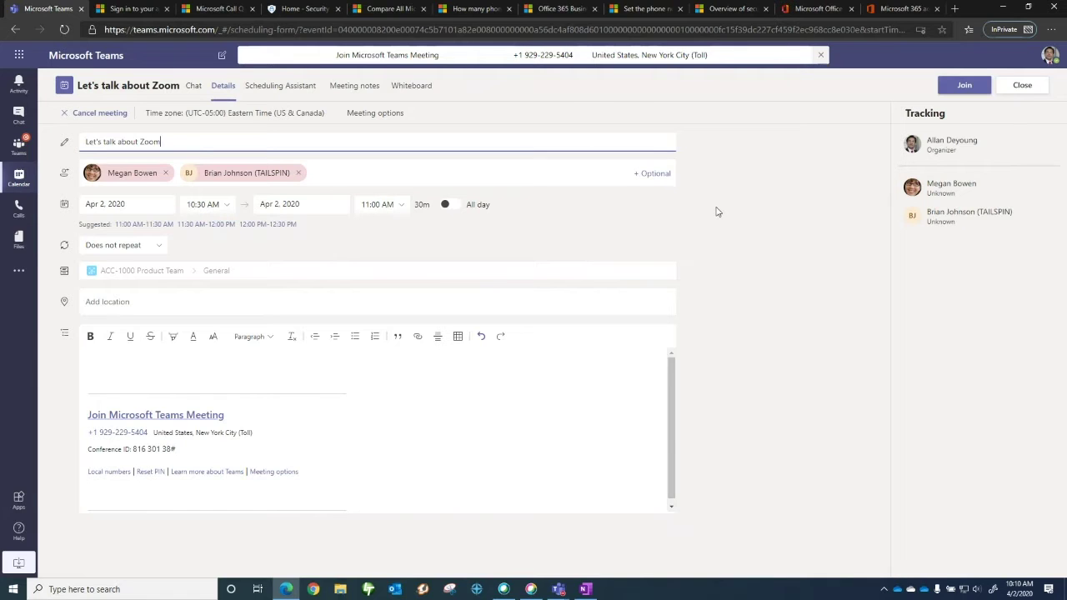
left_click(1012, 92)
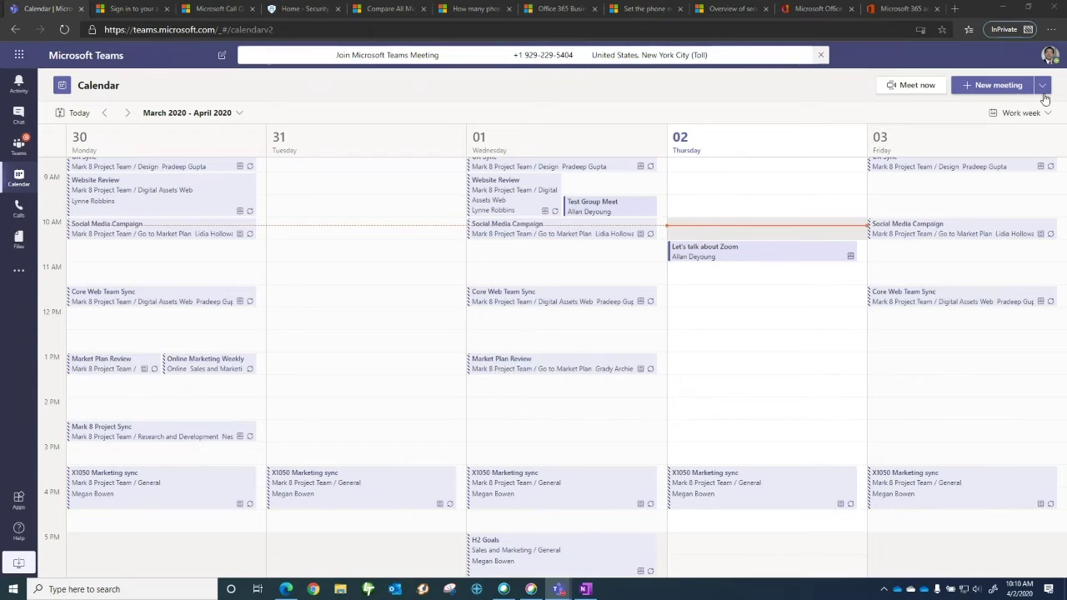
left_click(1044, 87)
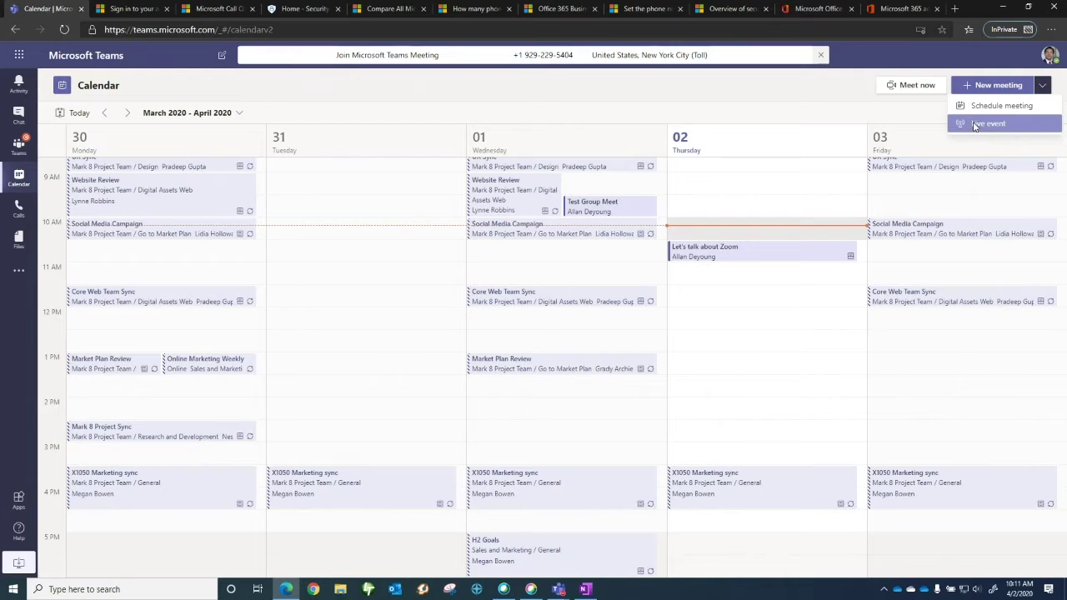
Create a new live event titled 'Teams Administration' and advance to its permissions page
left_click(975, 124)
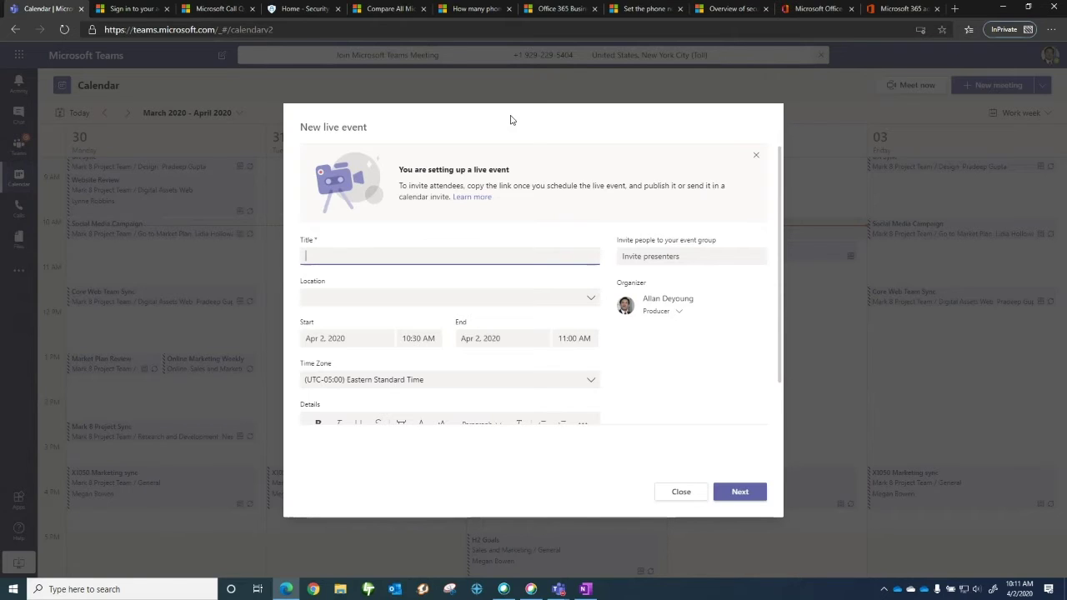
type("Teams Administration")
scroll(603, 200, "down", 1)
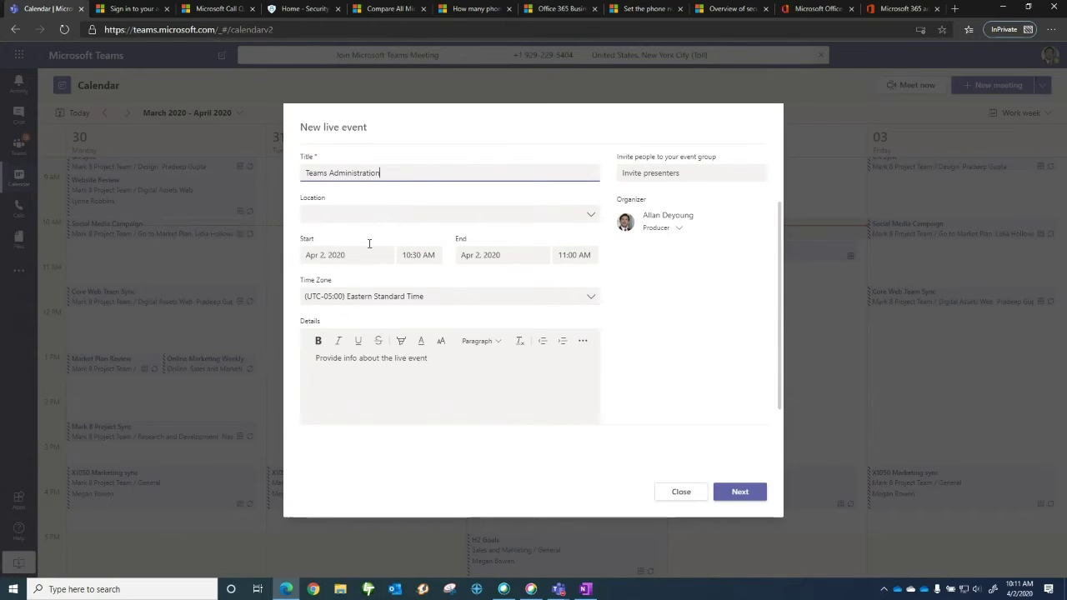
left_click(378, 367)
left_click(742, 496)
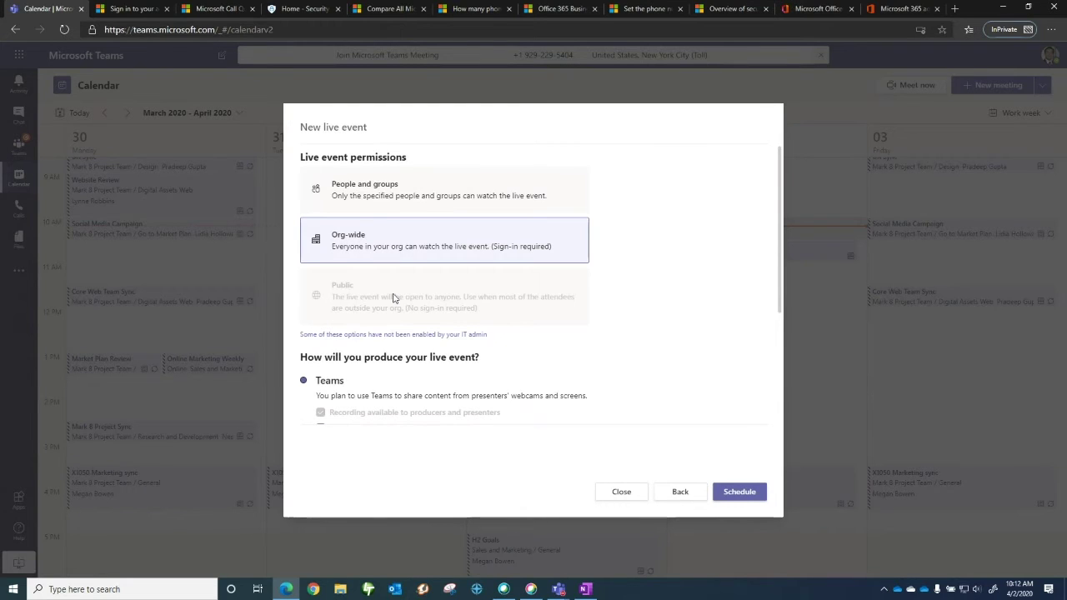
Set the live event to use an external app or device, with Captions and Q&A enabled
scroll(394, 297, "down", 3)
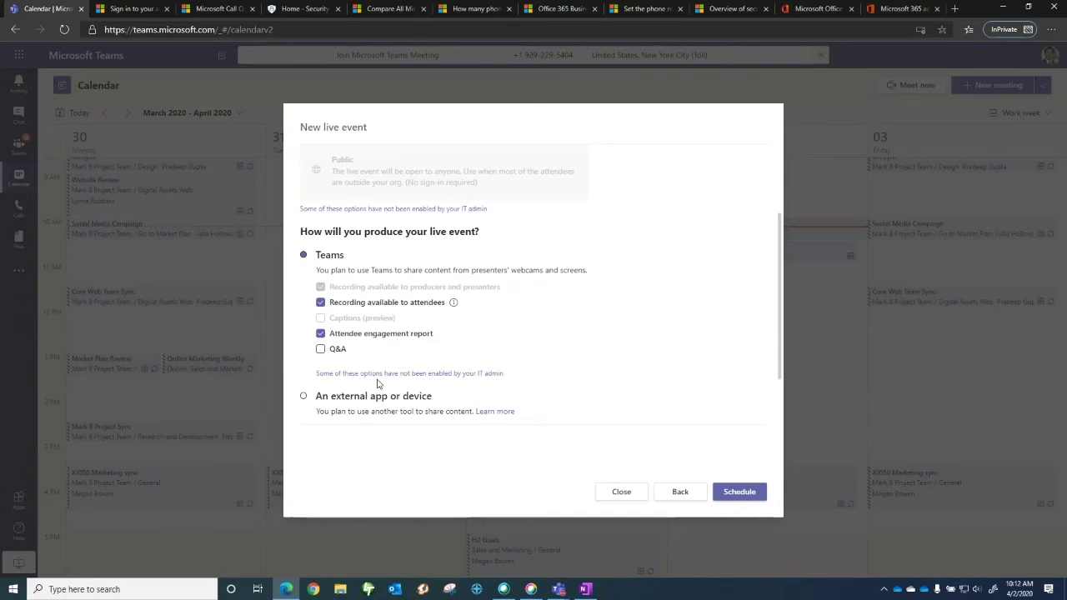
left_click(305, 398)
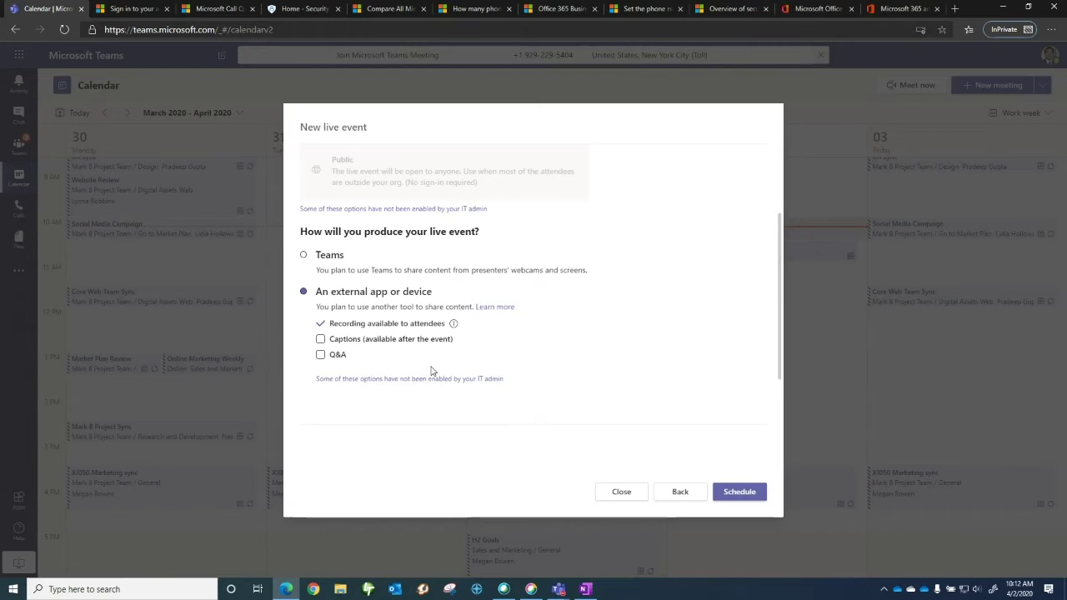
left_click(322, 341)
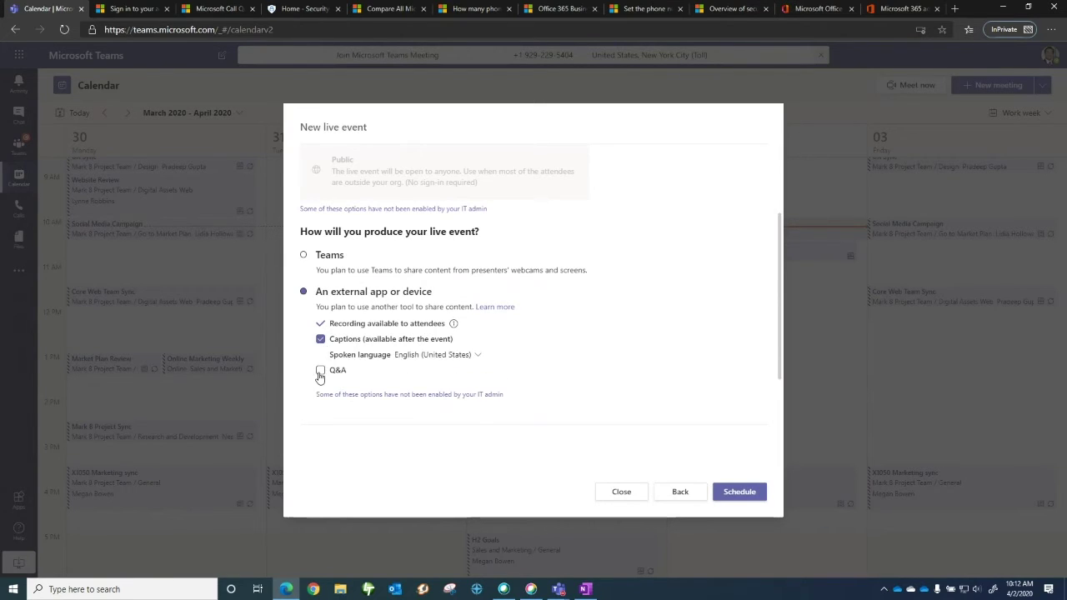
left_click(321, 371)
Close the live event setup without scheduling and open Friday's Core Web Team Sync meeting
left_click(631, 496)
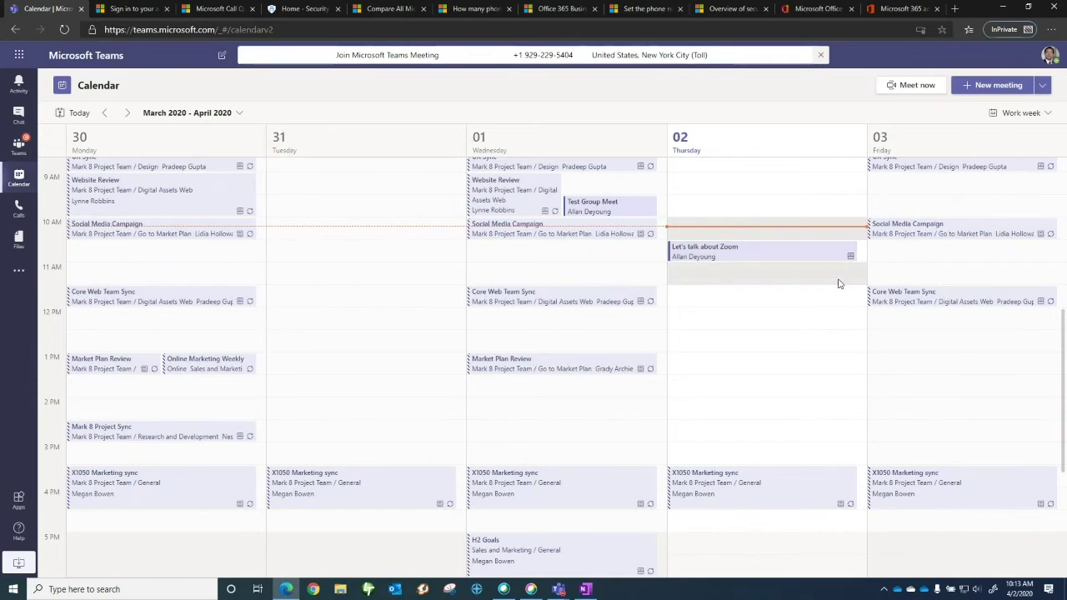
left_click(914, 296)
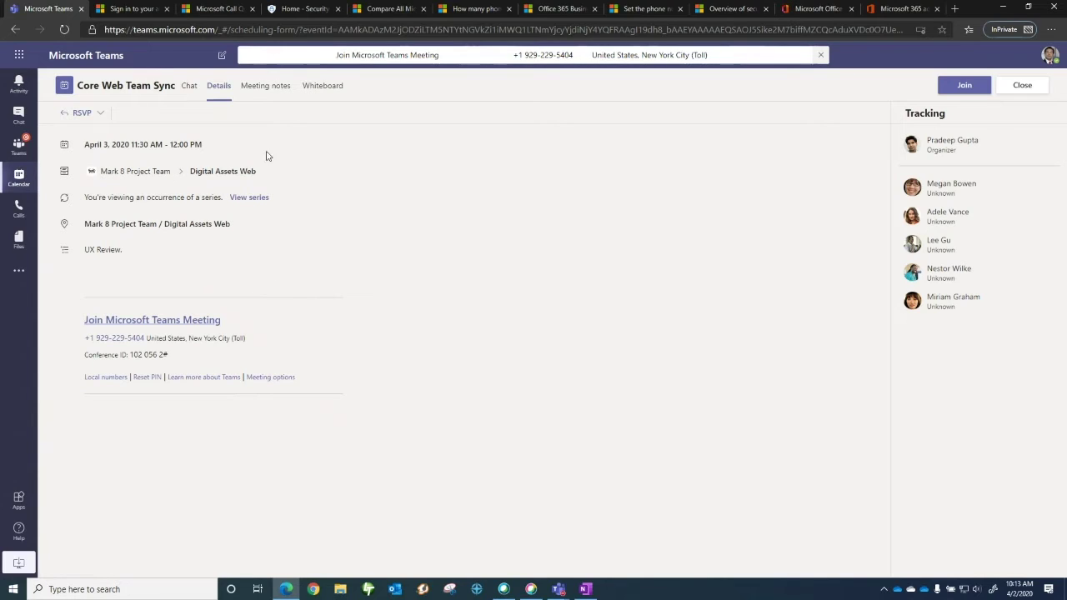
Start meeting notes for Core Web Team Sync, then switch to its blank Whiteboard
left_click(264, 88)
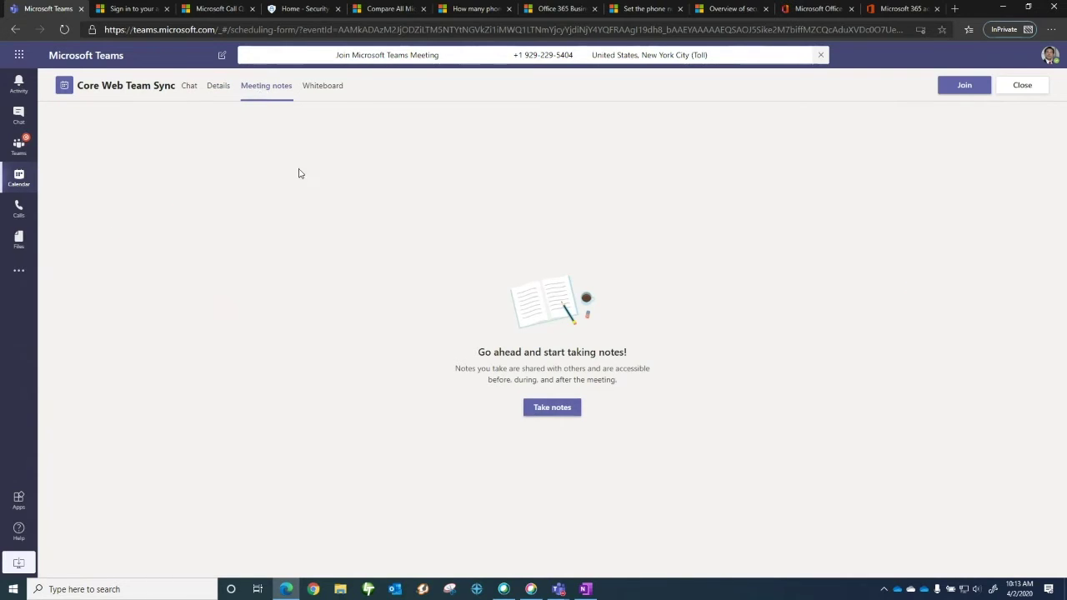
left_click(537, 406)
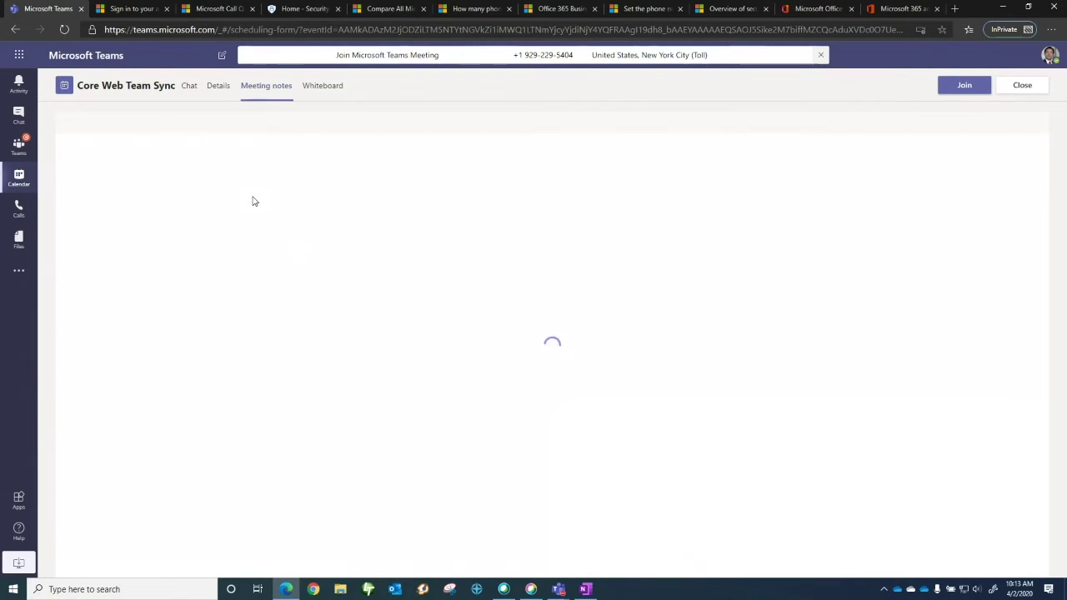
left_click(324, 87)
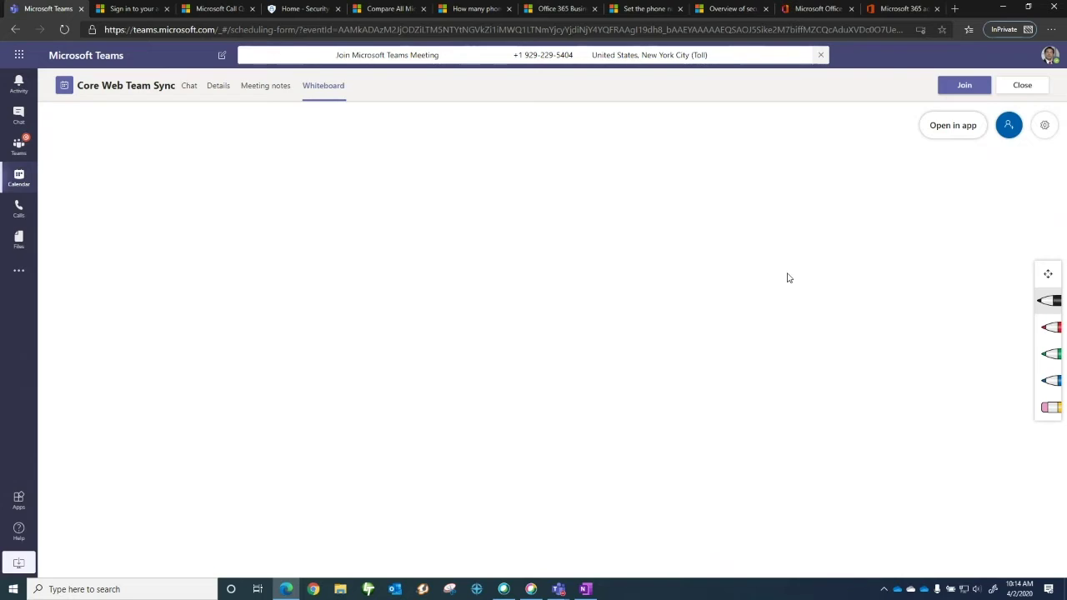
Draw a black smiley face with eyes and a smile on the whiteboard
left_click(1048, 301)
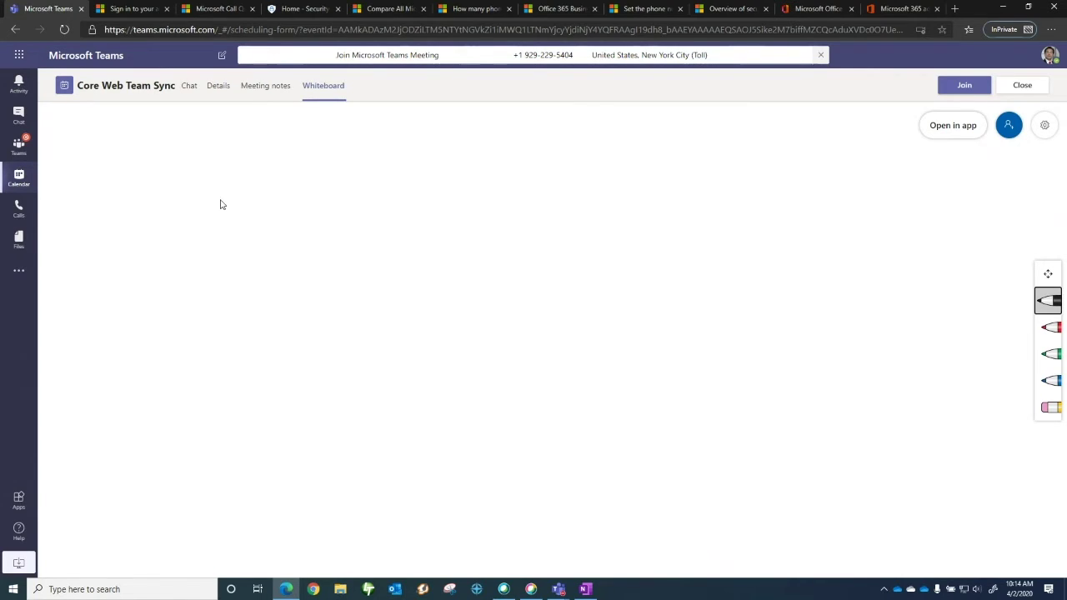
left_click_drag(223, 182, 197, 166)
left_click(215, 199)
left_click(228, 198)
mouse_move(215, 215)
left_mouse_down()
mouse_move(250, 225)
mouse_move(255, 214)
mouse_move(389, 209)
mouse_move(395, 244)
left_mouse_up()
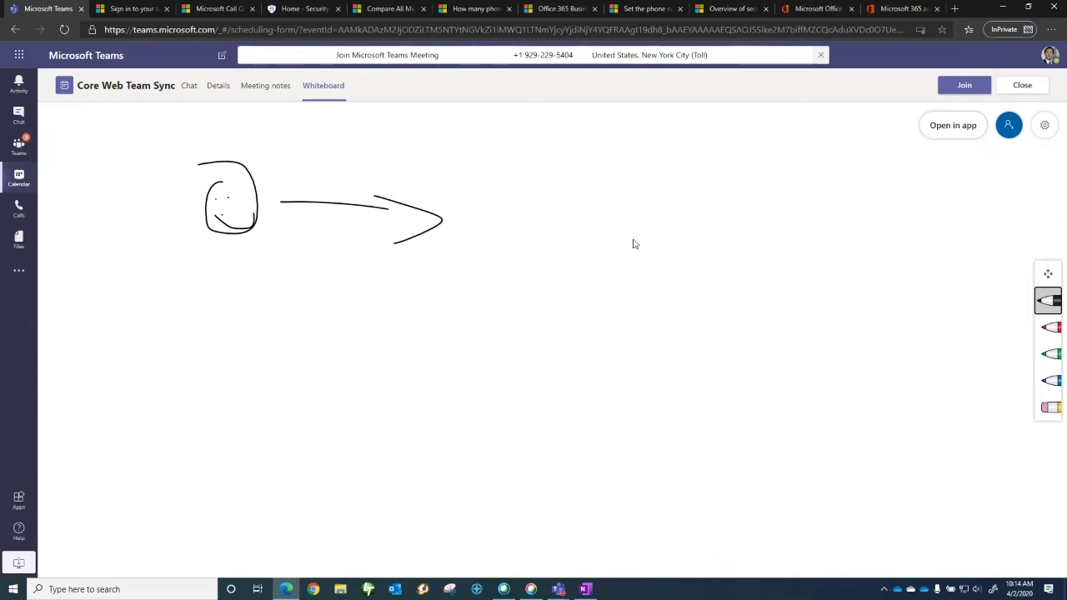
Draw a smiling green stick figure beside the arrow, then close the meeting
left_click(1044, 354)
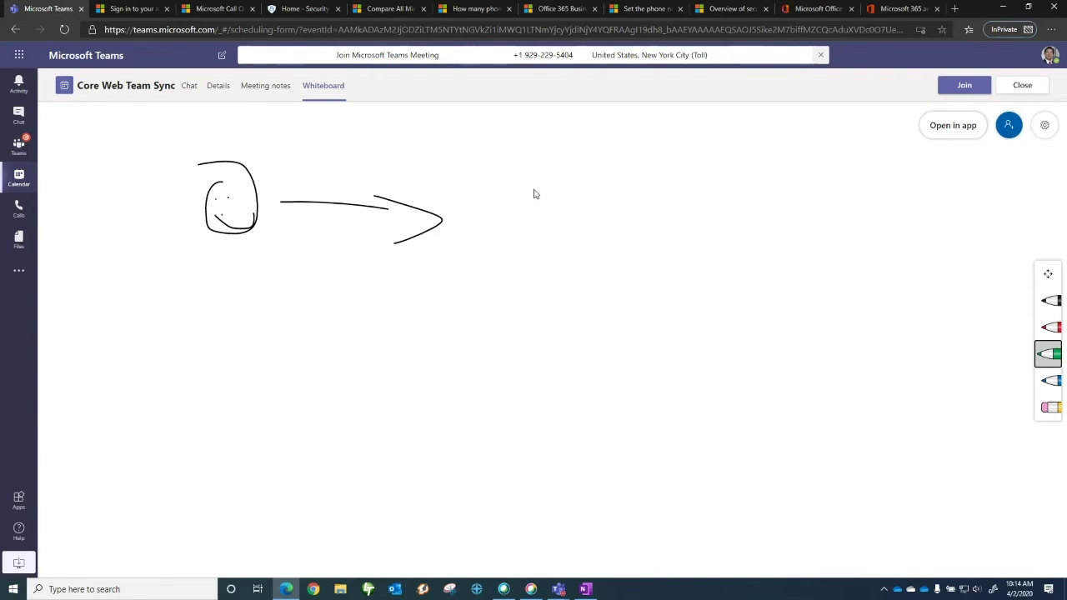
mouse_move(532, 187)
left_mouse_down()
mouse_move(562, 231)
mouse_move(501, 186)
left_mouse_up()
mouse_move(501, 250)
left_mouse_down()
mouse_move(504, 305)
mouse_move(485, 323)
mouse_move(546, 336)
left_mouse_up()
mouse_move(504, 283)
left_mouse_down()
mouse_move(532, 268)
mouse_move(482, 265)
left_mouse_up()
left_click_drag(491, 223, 542, 228)
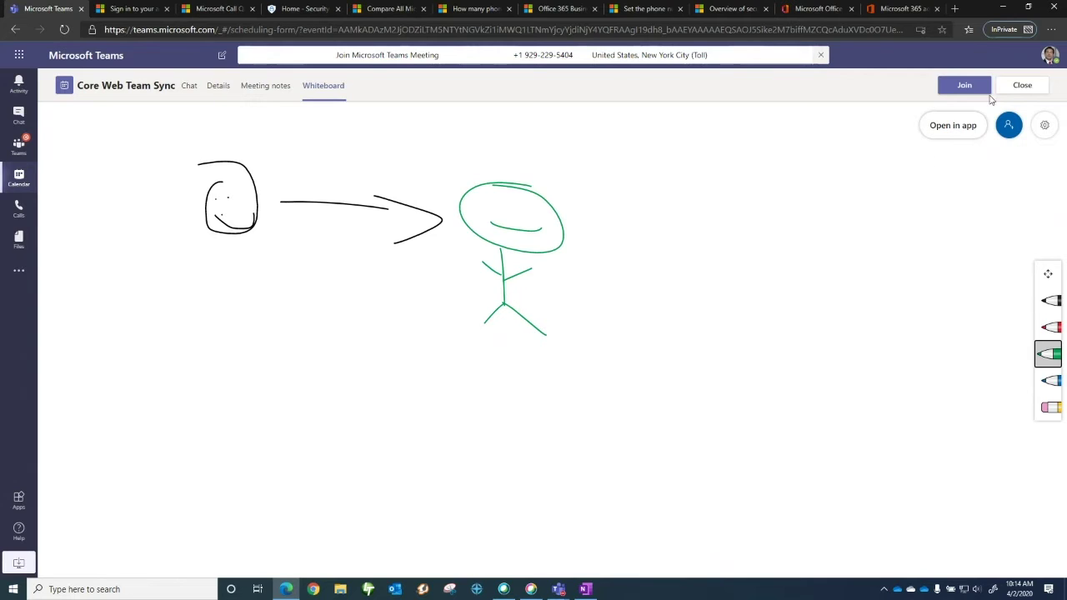
left_click(1019, 86)
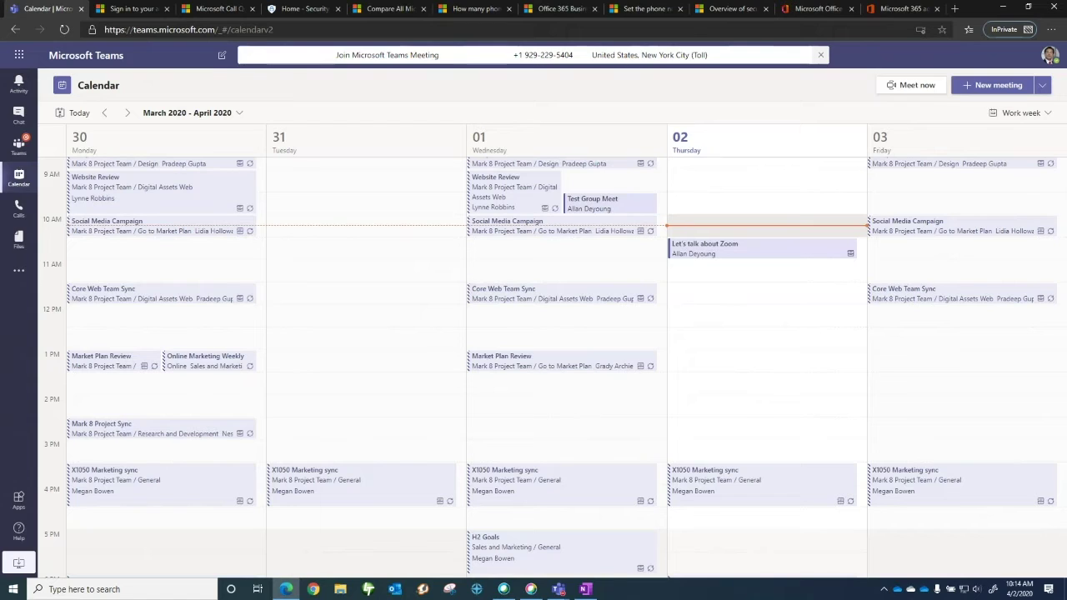
key("alt+Tab")
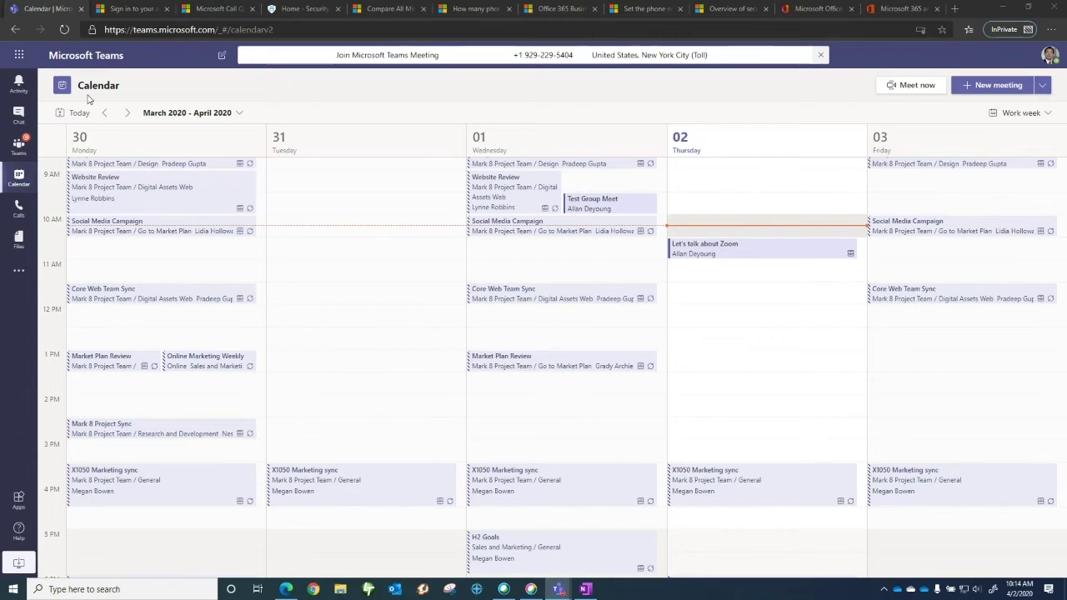
Switch to the admin browser tab to sign in to the Contoso Teams admin Dashboard
left_click(123, 10)
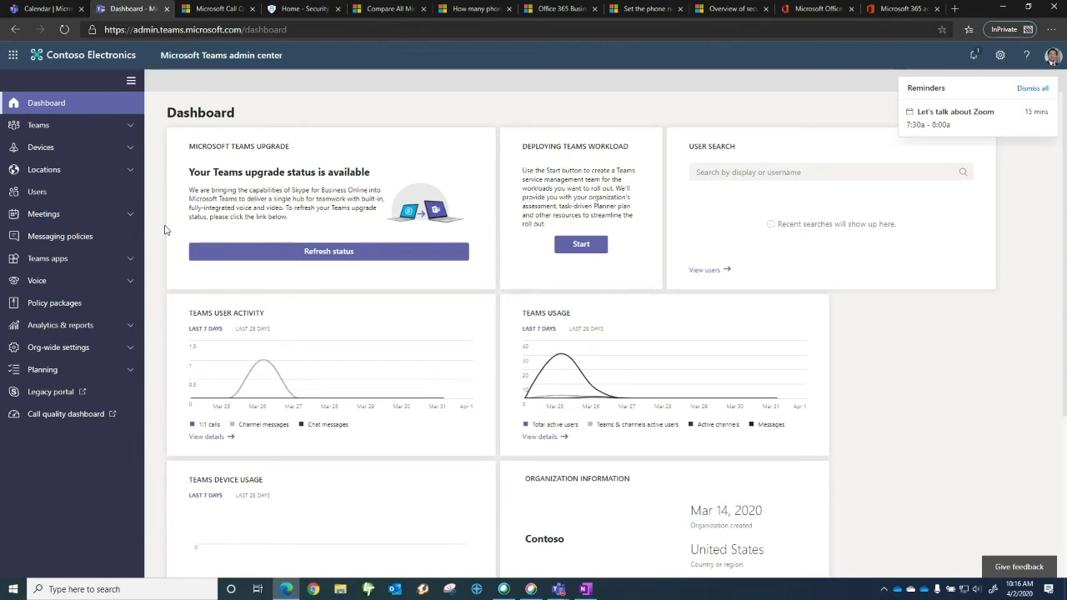
Open the Global (Org-wide default) policy under Meetings > Live events policies
left_click(127, 215)
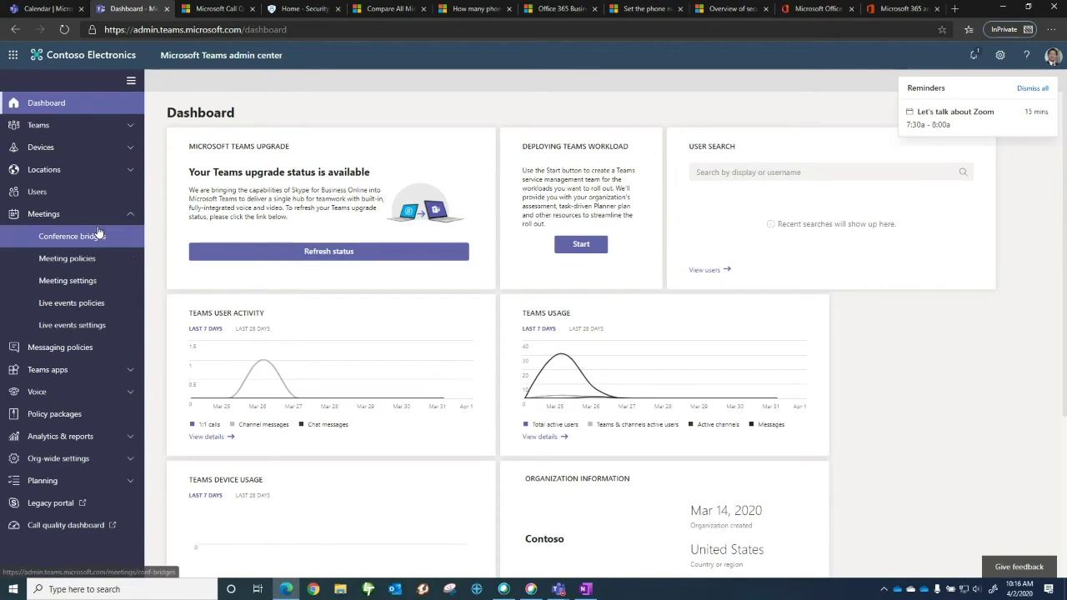
left_click(73, 304)
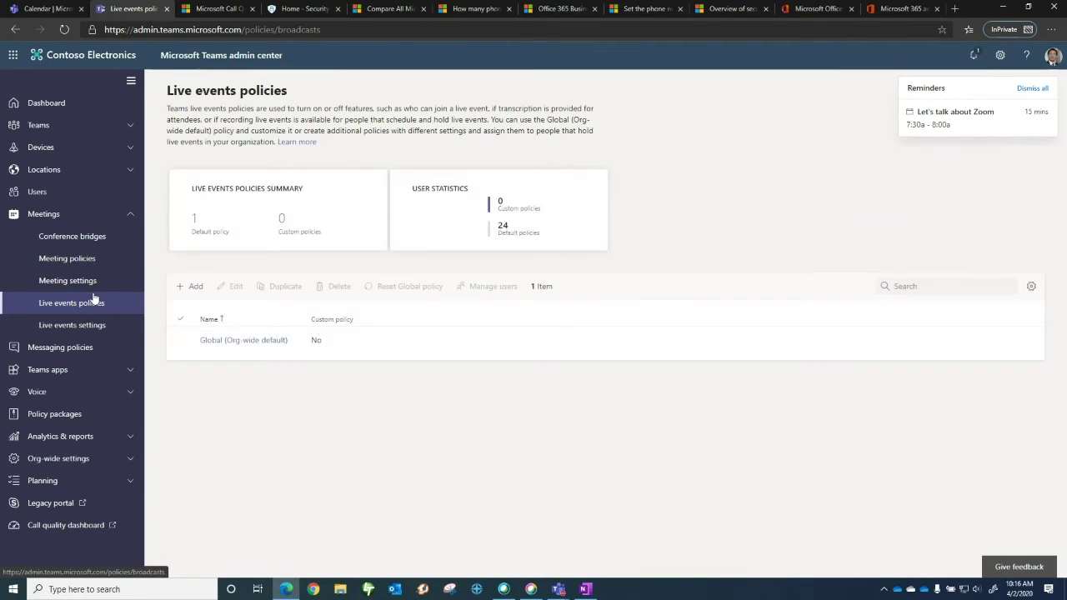
left_click(221, 341)
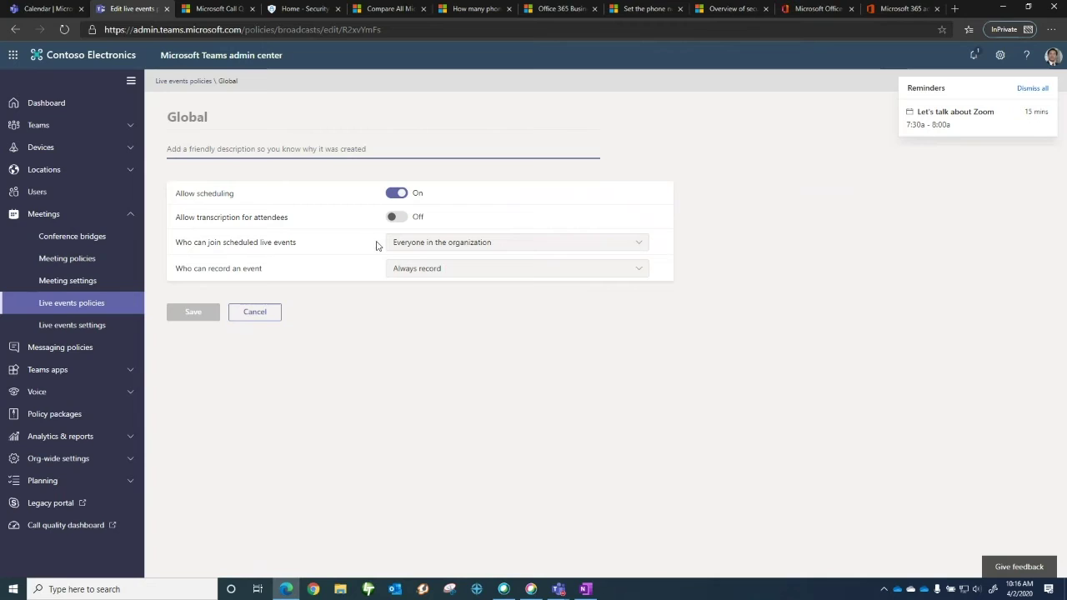
Check the Global policy's join and recording options unchanged, then view Live events settings
left_click(430, 249)
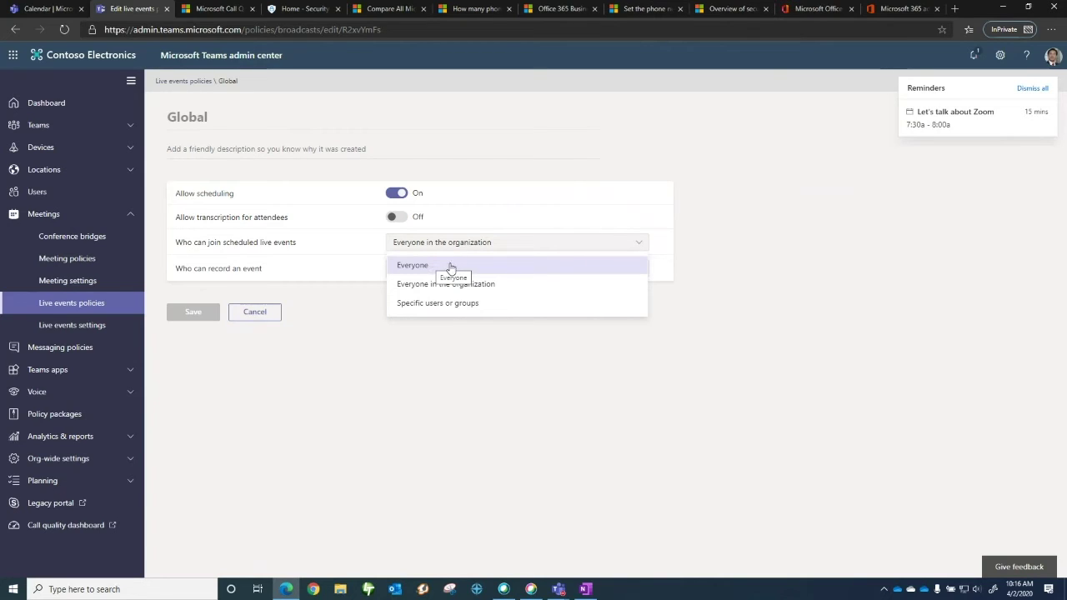
left_click(332, 296)
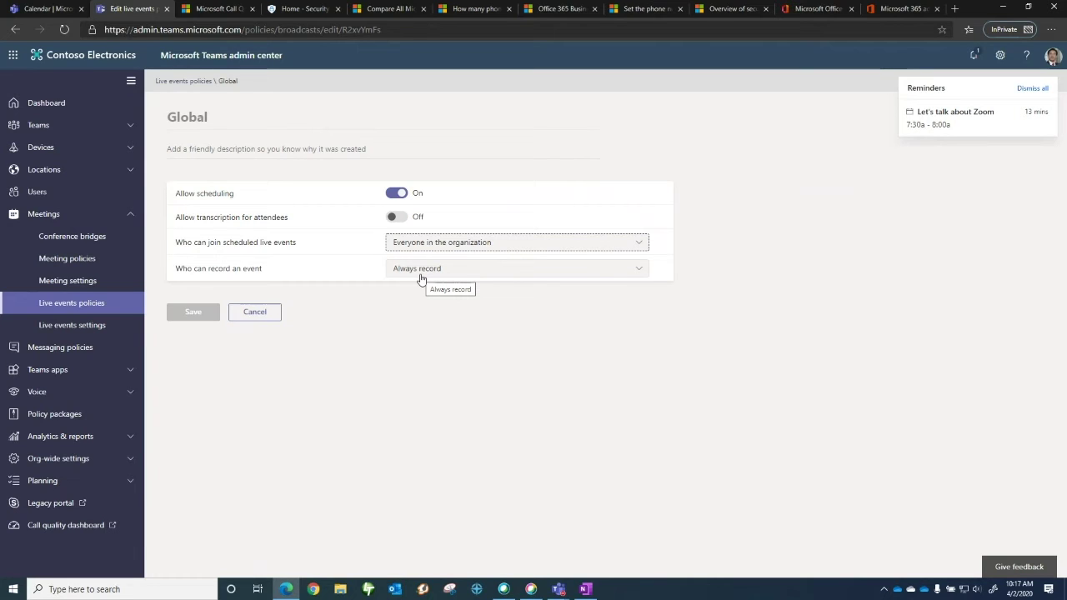
left_click(421, 270)
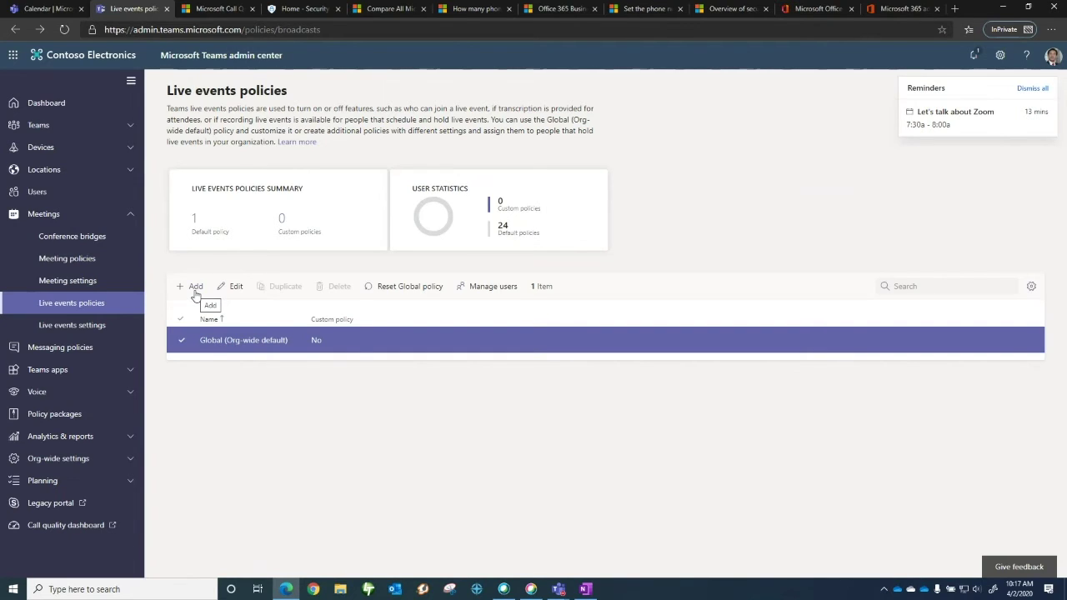
left_click(68, 327)
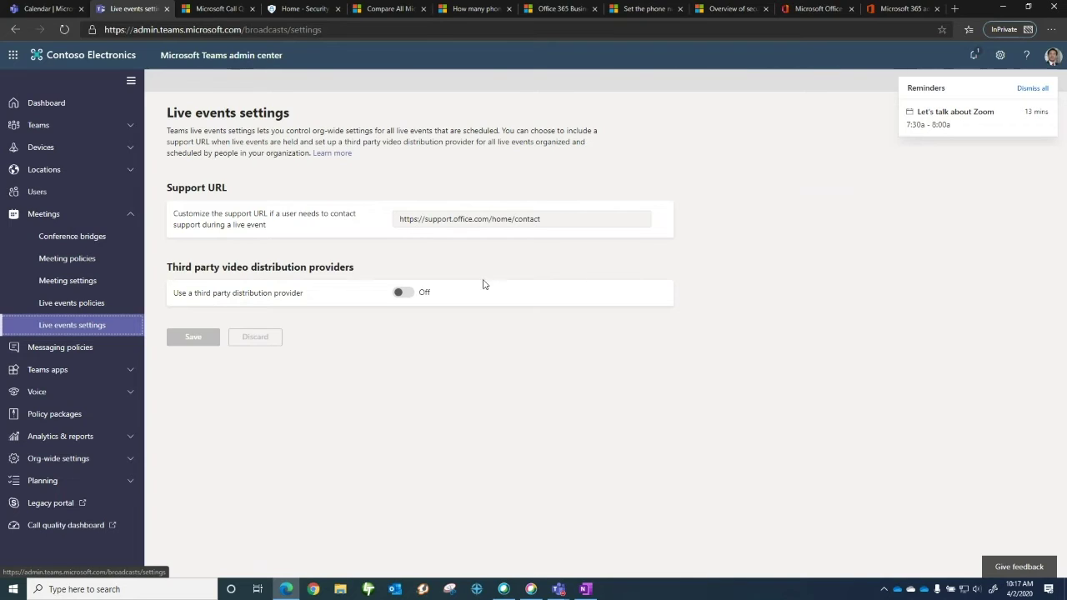
left_click(406, 296)
left_click(423, 327)
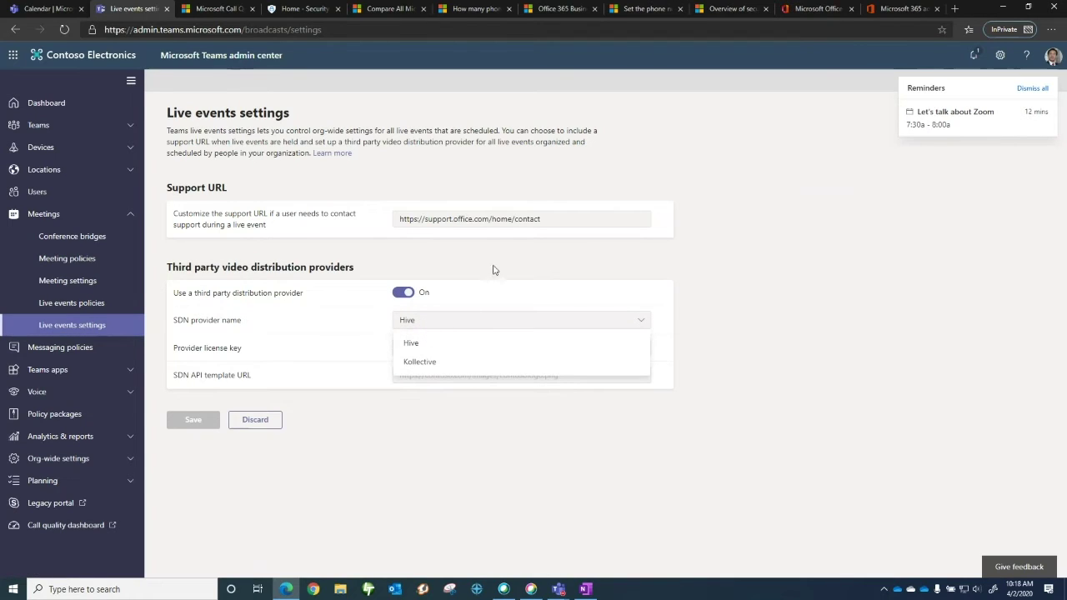
left_click(437, 342)
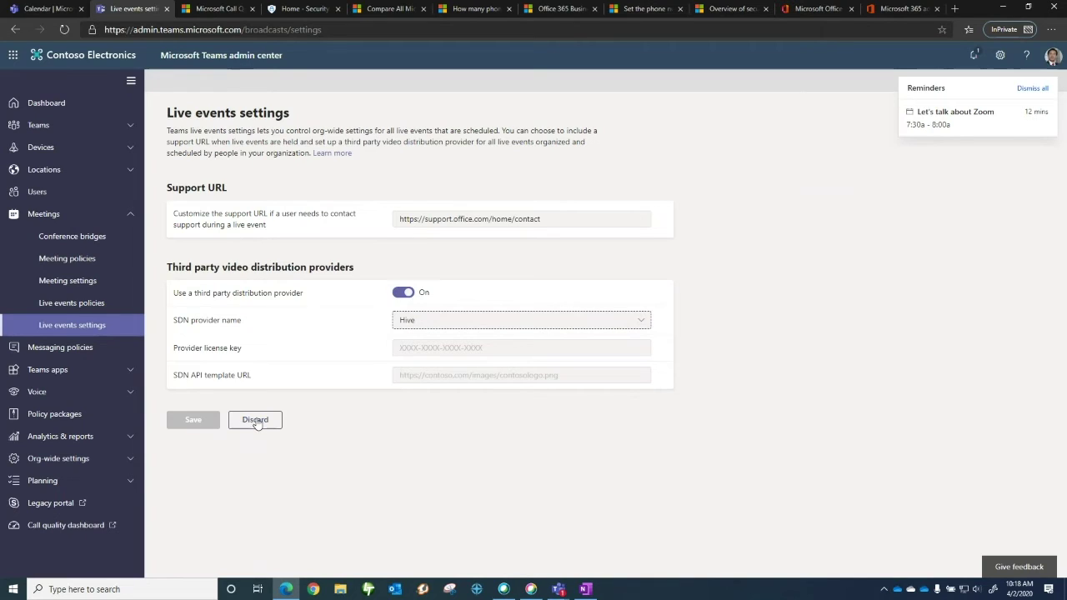
left_click(246, 422)
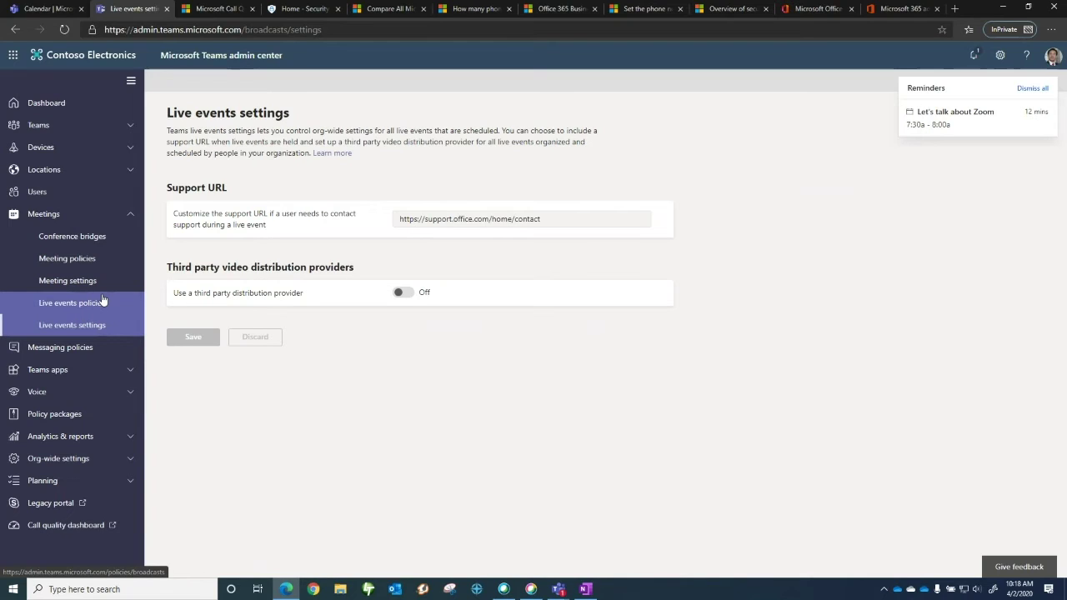
left_click(128, 465)
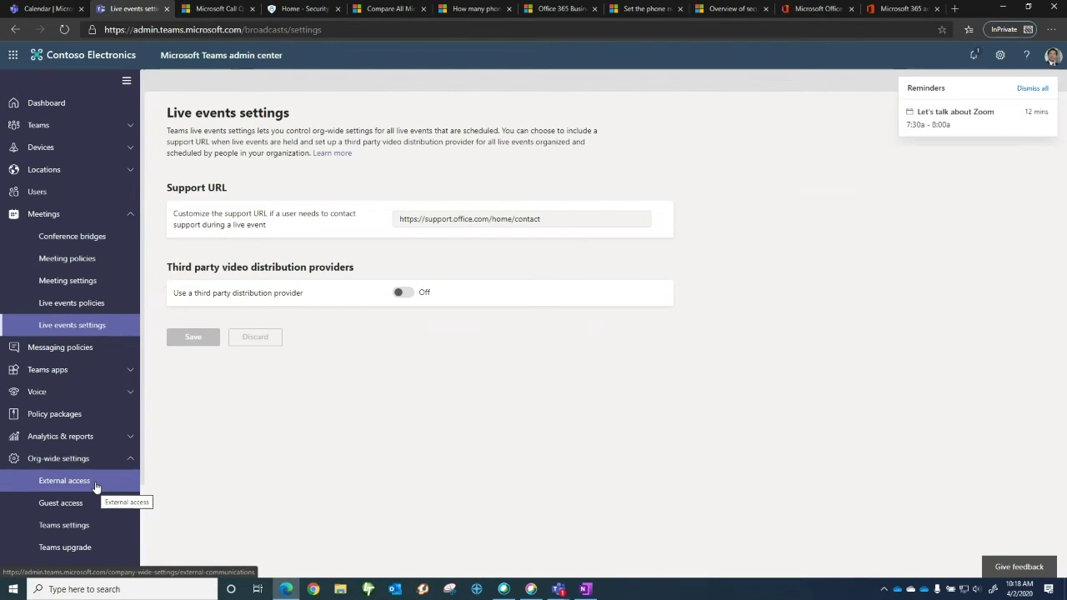
Look over the External access settings, then open the org-wide Guest access page
left_click(96, 487)
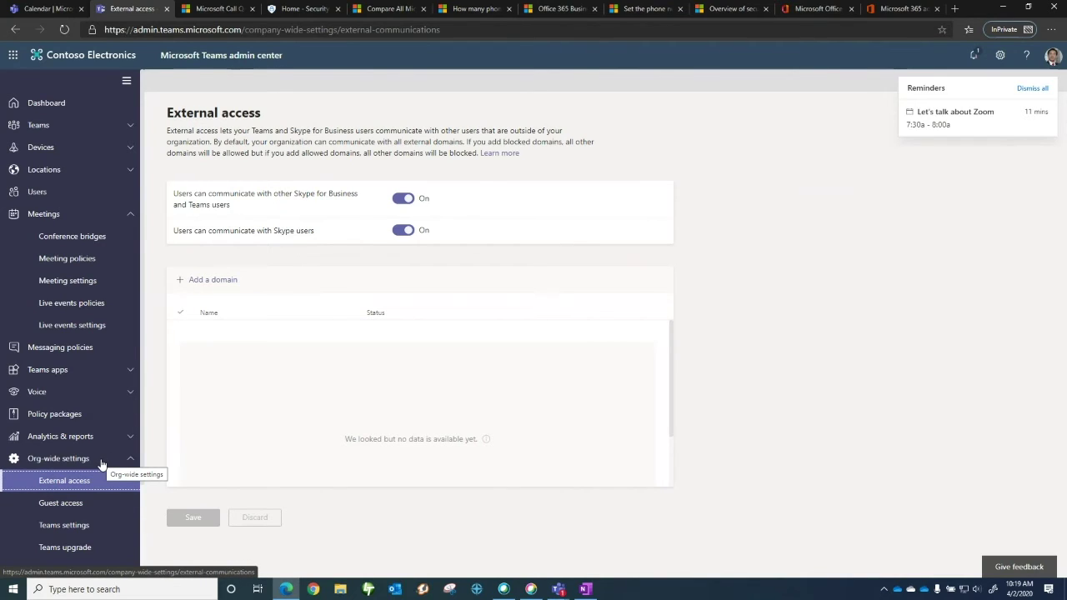
left_click(85, 506)
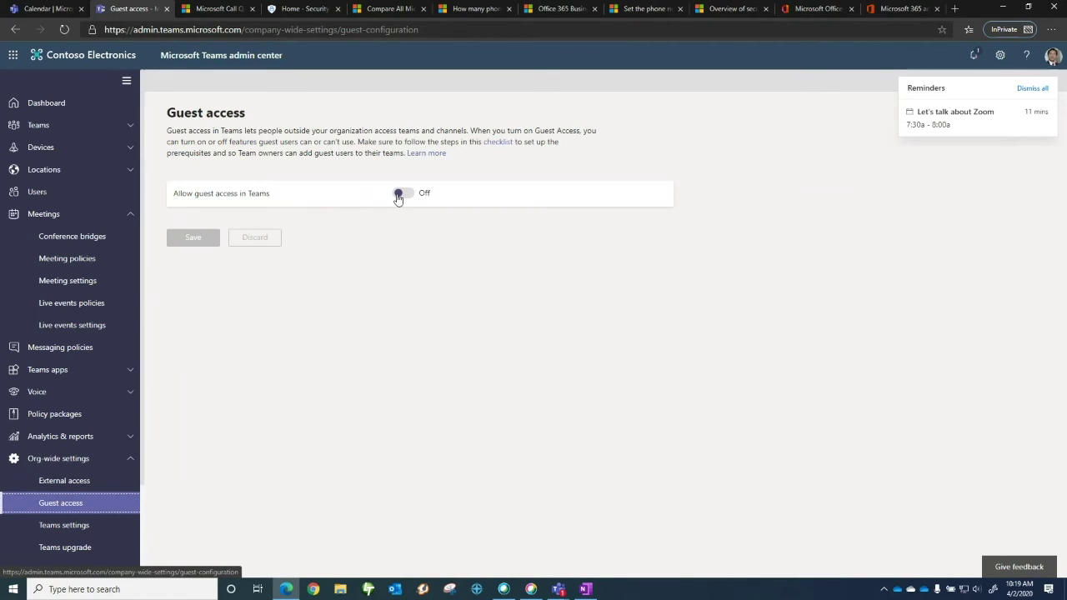
Turn on guest access in Teams and scroll through the guest settings
left_click(399, 194)
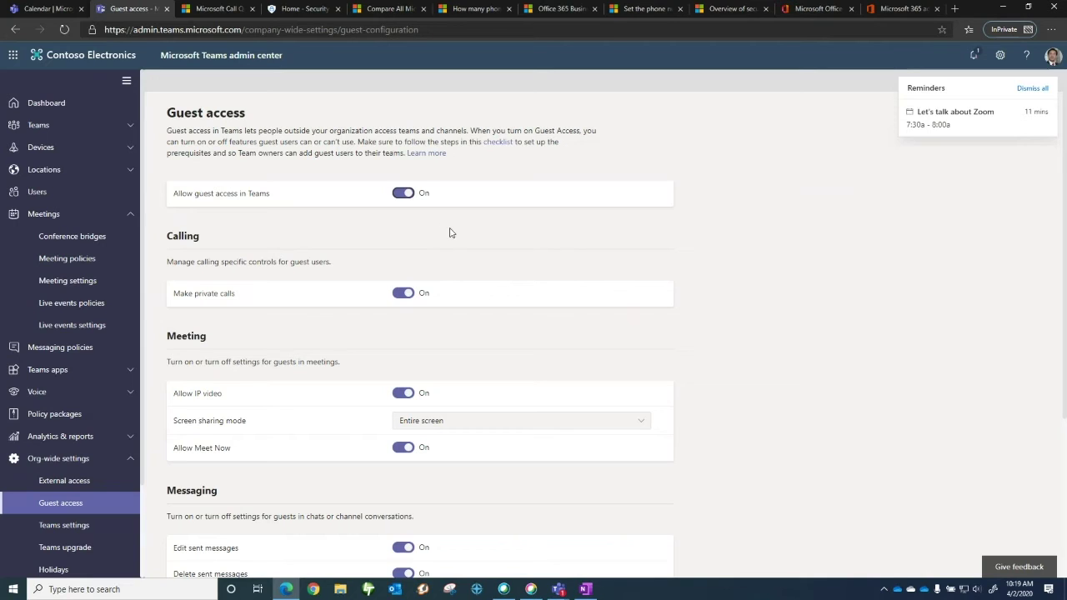
scroll(462, 241, "down", 1)
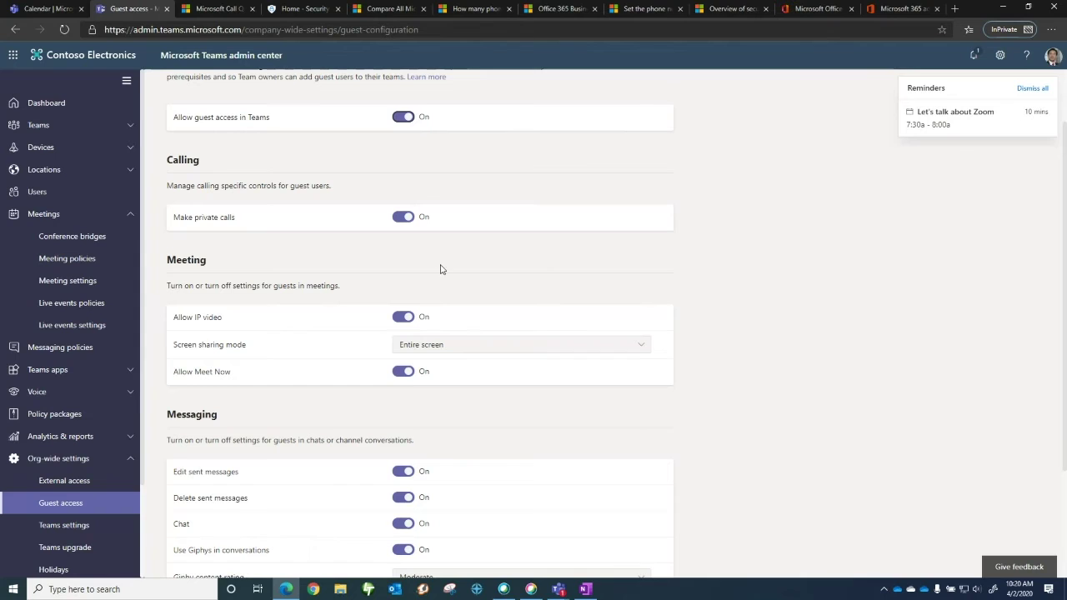
scroll(441, 269, "down", 1)
scroll(334, 241, "up", 2)
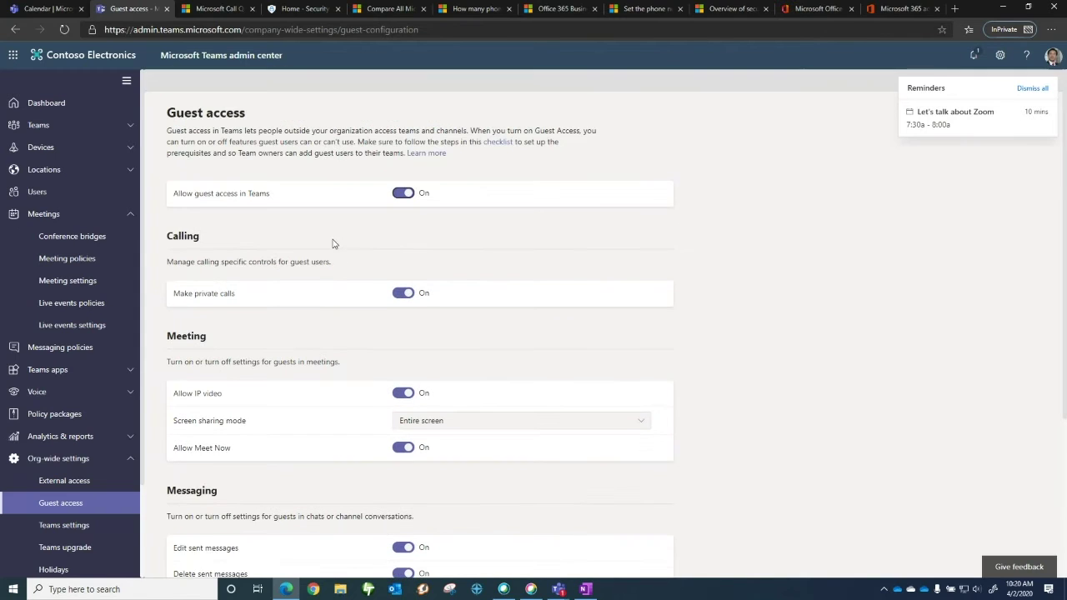
scroll(326, 292, "down", 3)
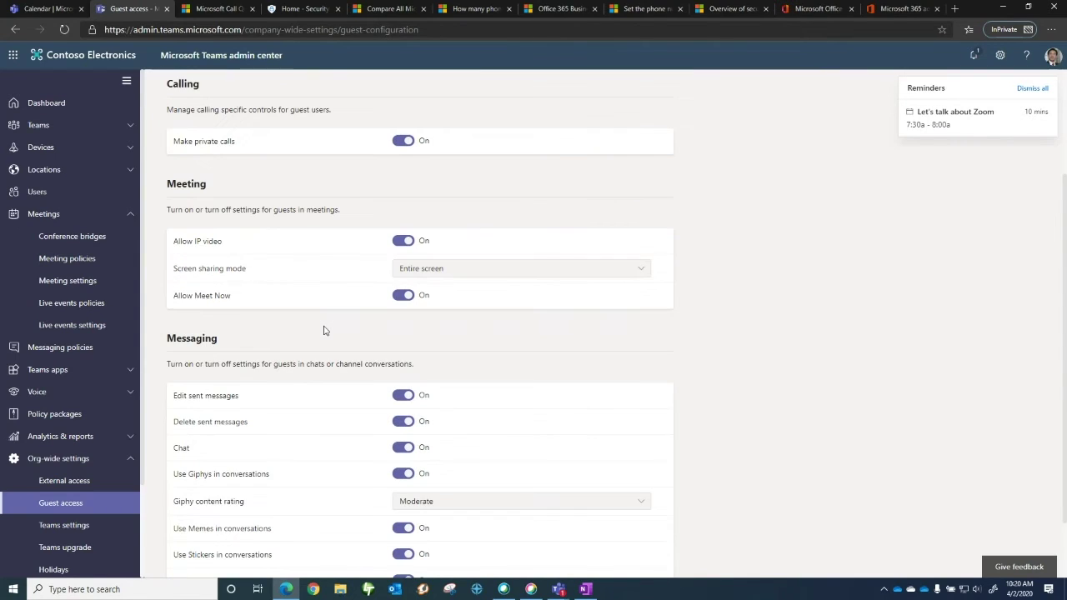
scroll(325, 331, "down", 2)
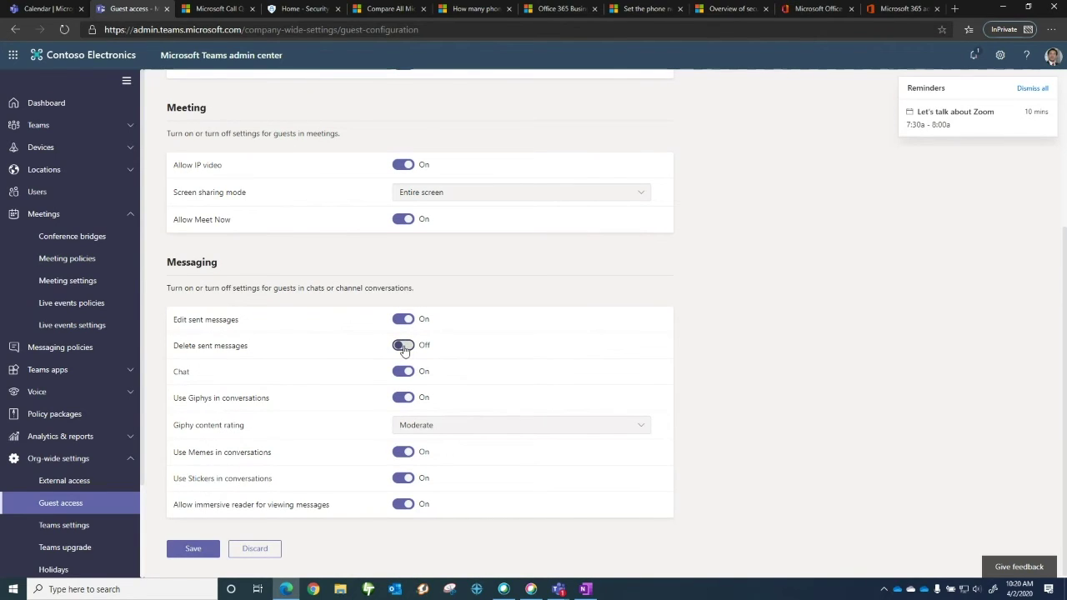
Turn off Giphys, Memes and Stickers for guests, then discard all unsaved changes
left_click(404, 398)
left_click(405, 453)
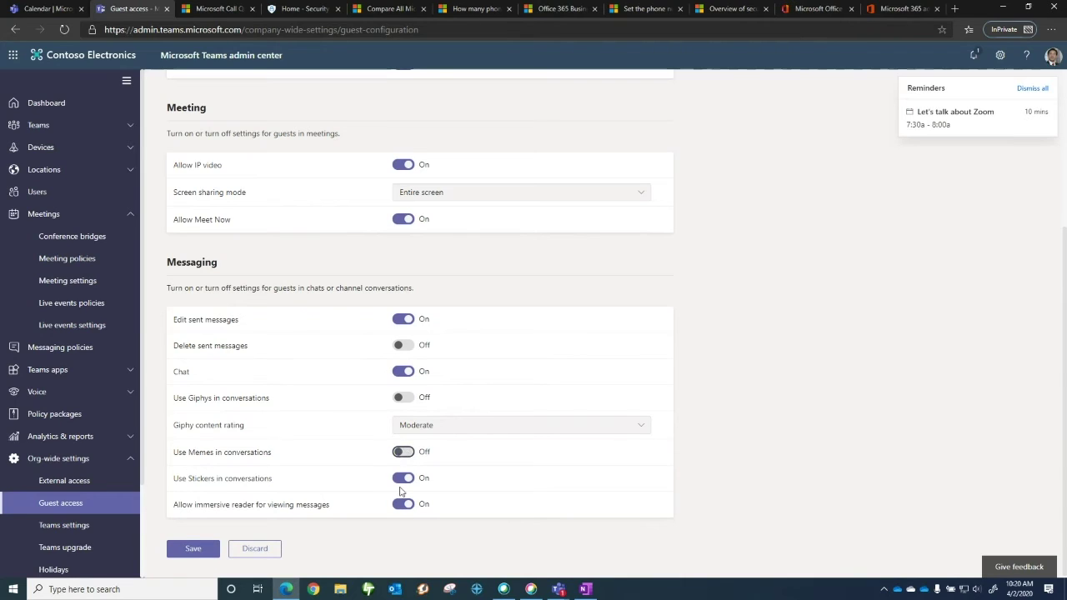
left_click(409, 484)
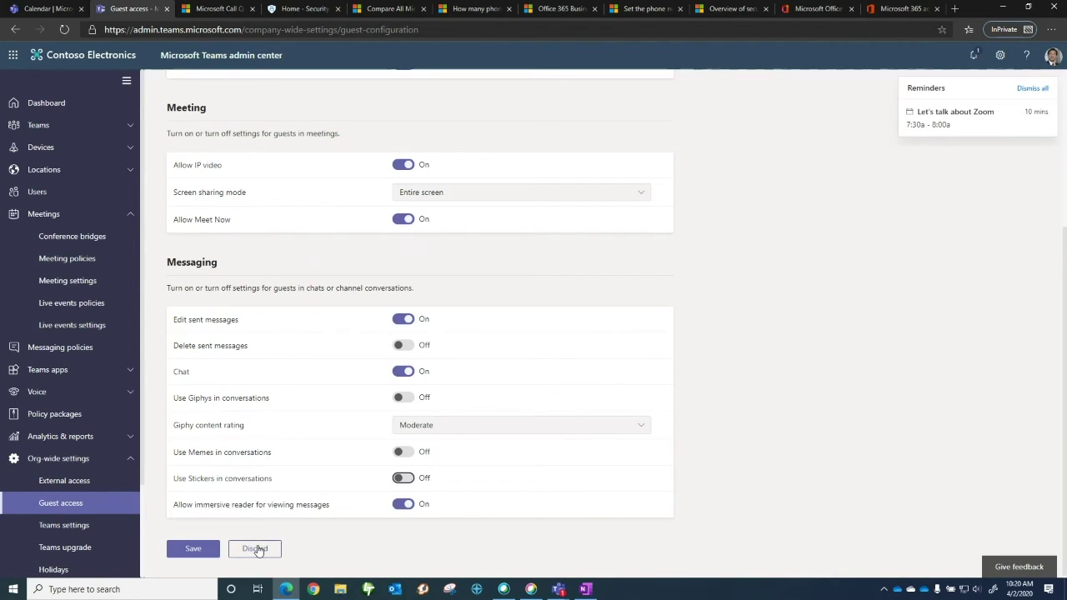
left_click(258, 551)
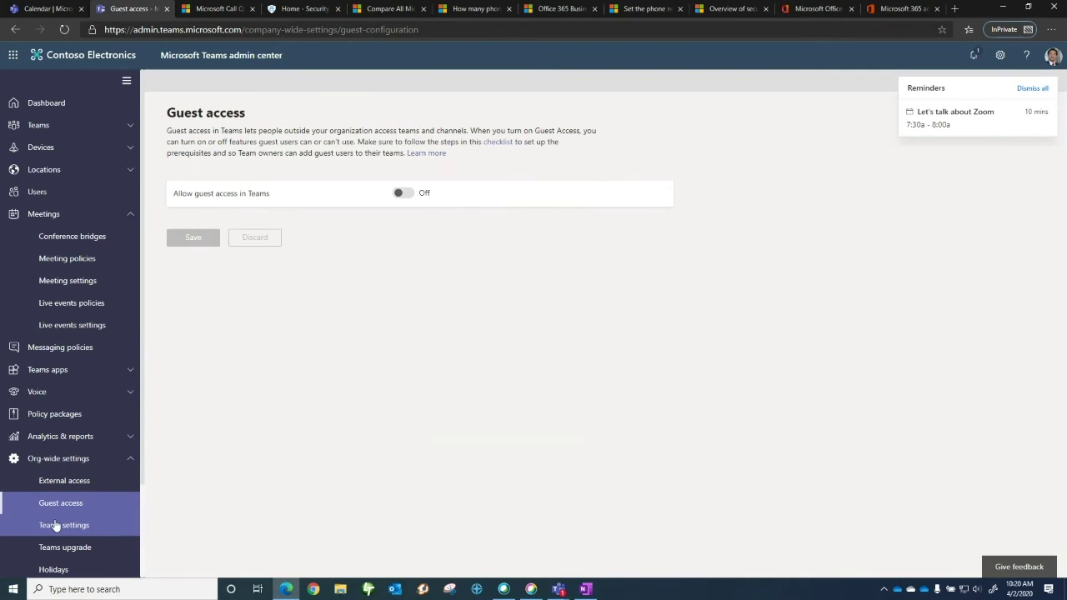
Scroll through org-wide Teams settings: notifications, tagging, channel email integration and cloud file storage options
left_click(60, 527)
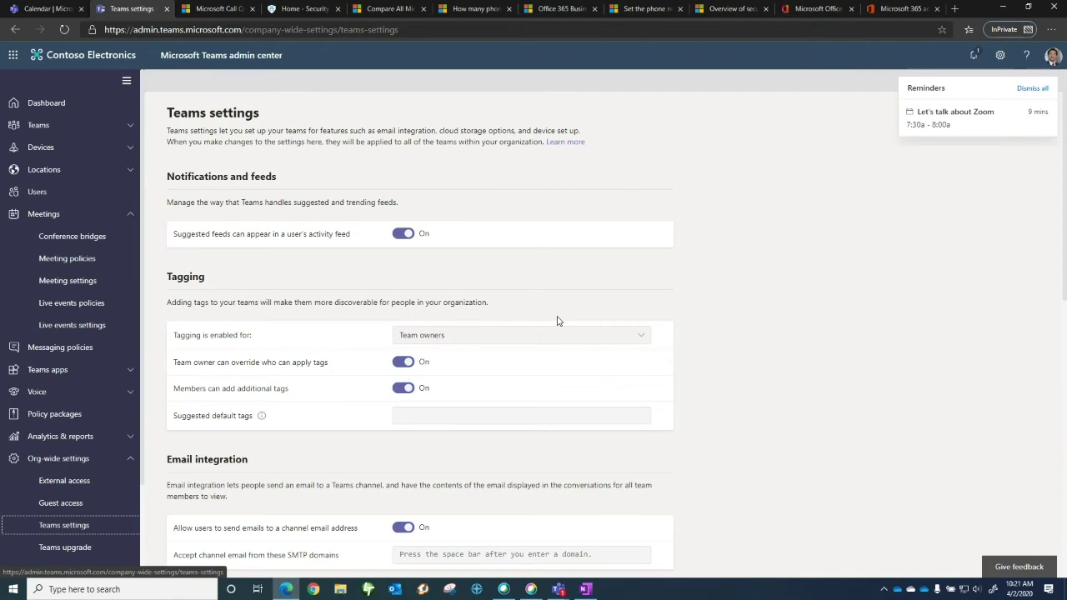
scroll(557, 321, "down", 1)
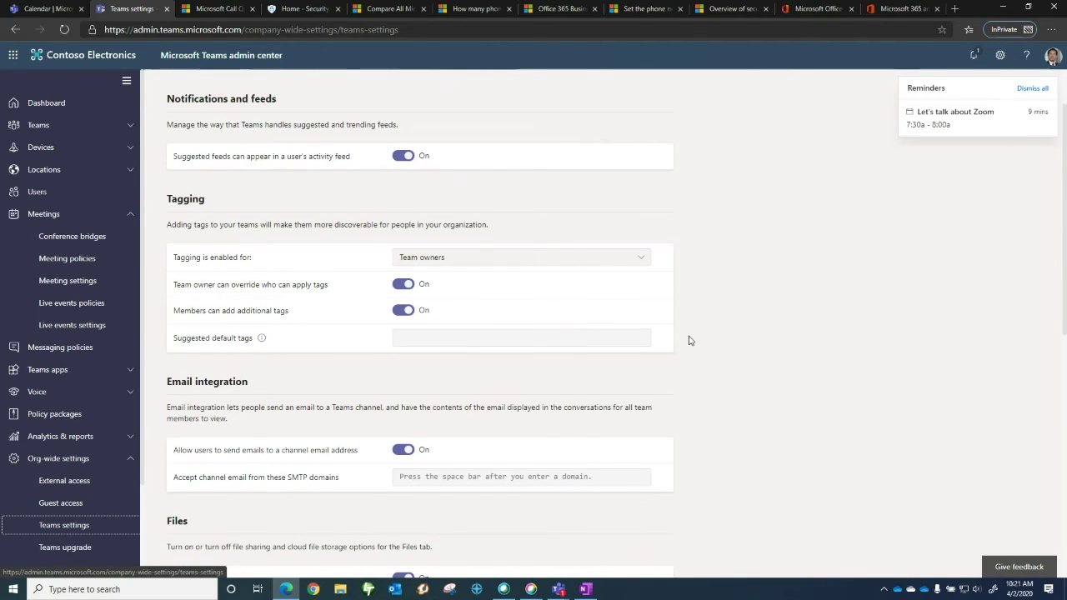
scroll(690, 340, "down", 1)
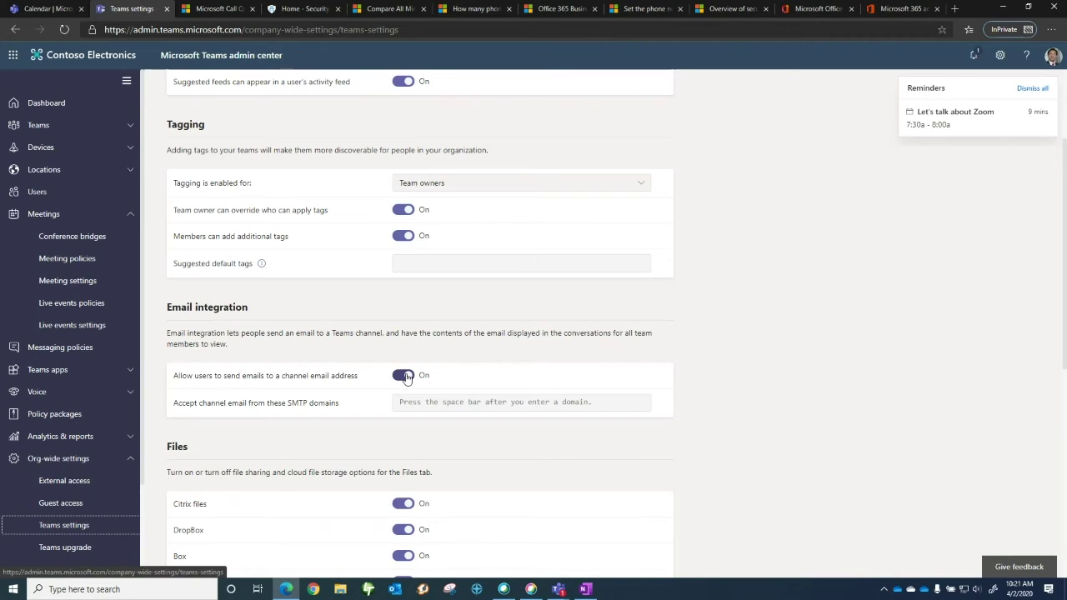
scroll(370, 411, "down", 1)
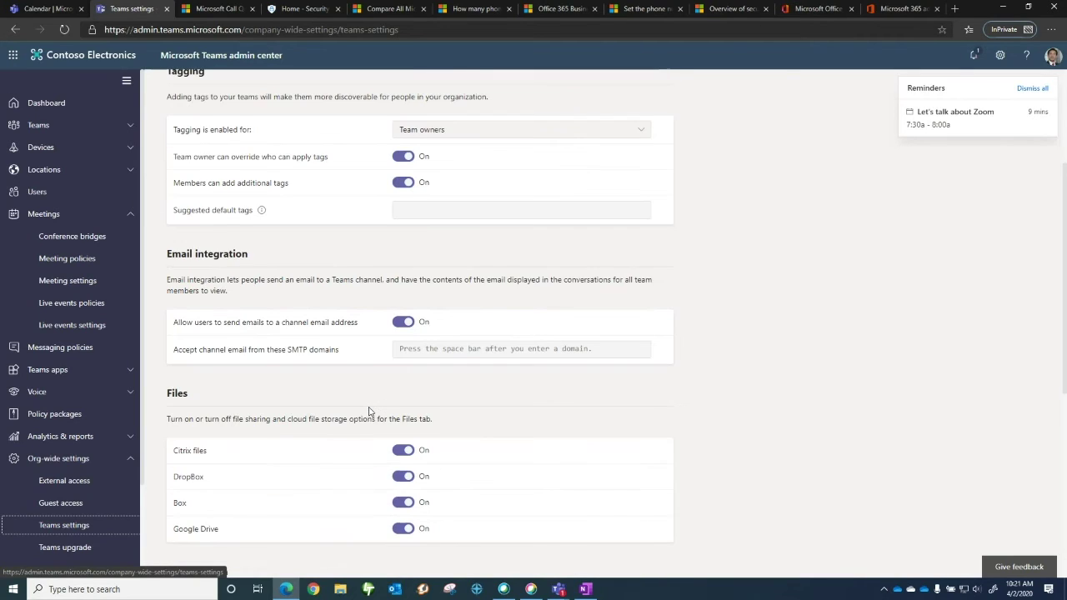
scroll(370, 411, "down", 3)
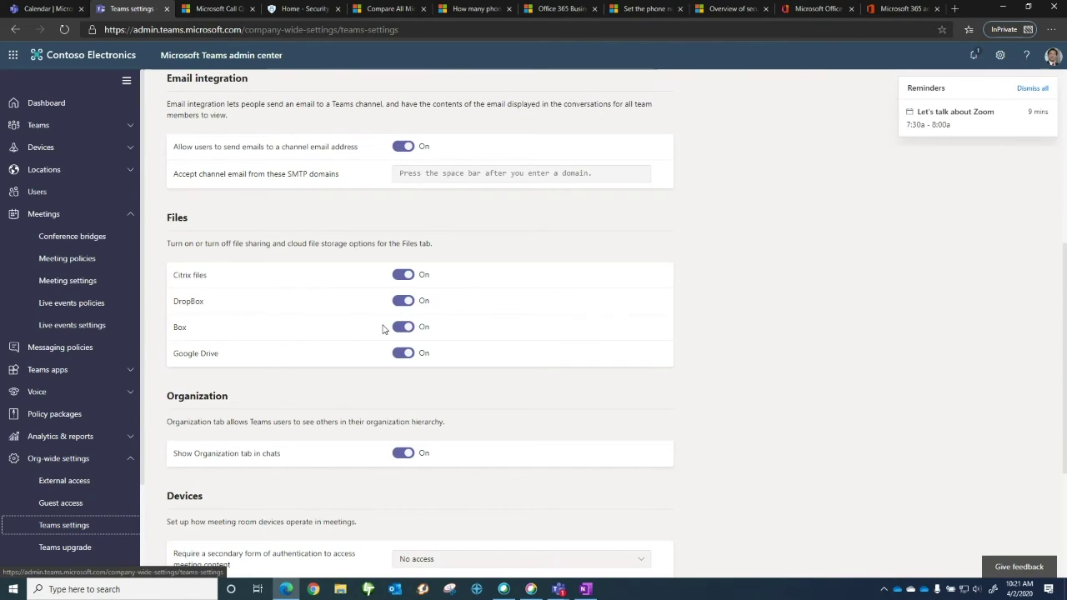
scroll(323, 407, "down", 1)
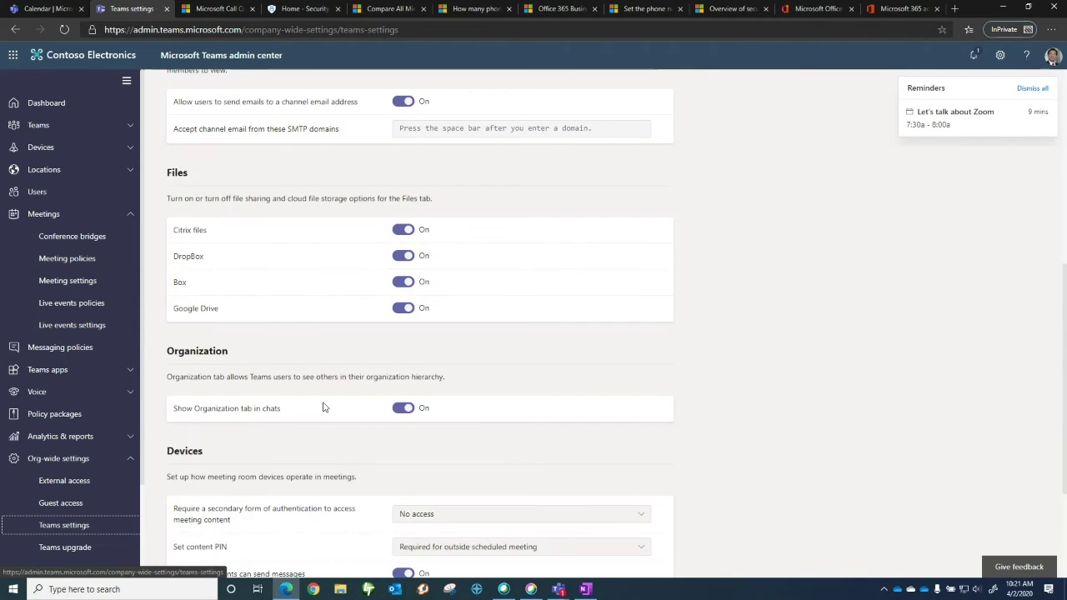
scroll(325, 407, "down", 2)
scroll(324, 406, "down", 2)
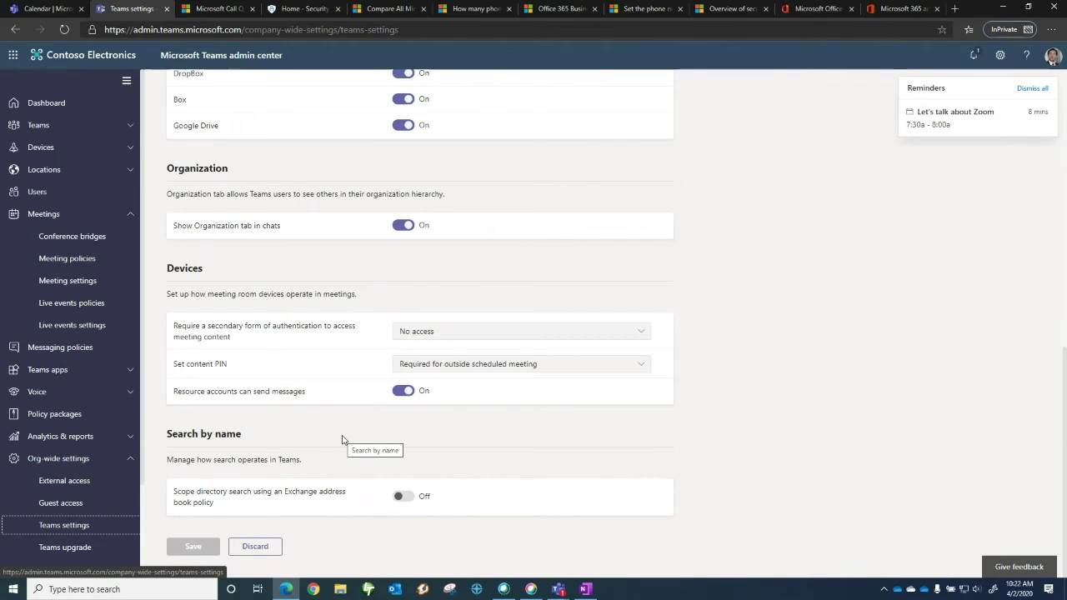
Glance at Teams upgrade, then list the organization's 19 teams under Teams > Manage teams
left_click(79, 547)
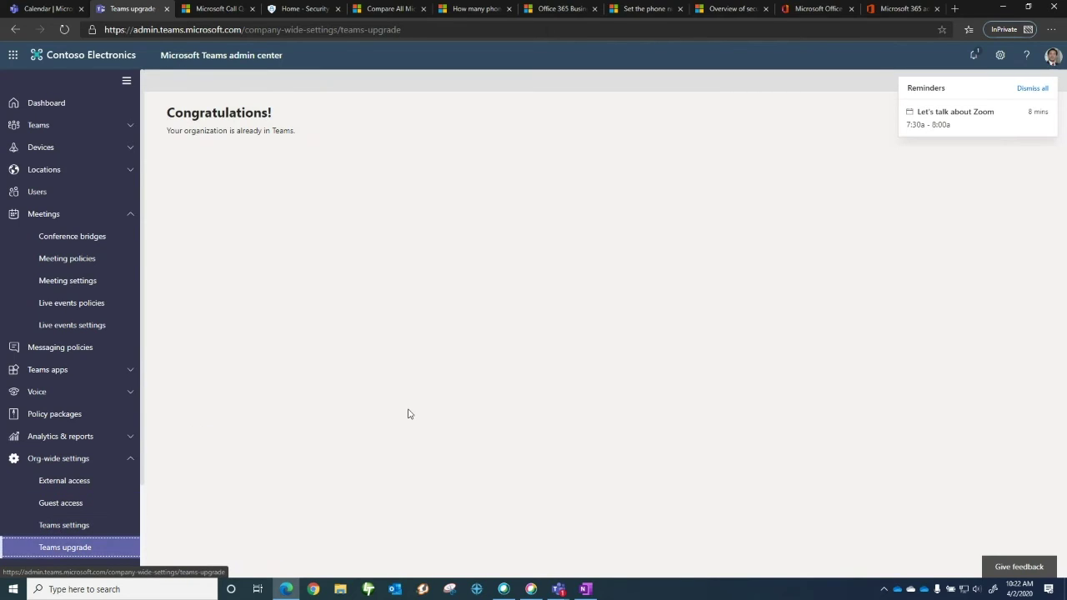
left_click(110, 546)
left_click(131, 127)
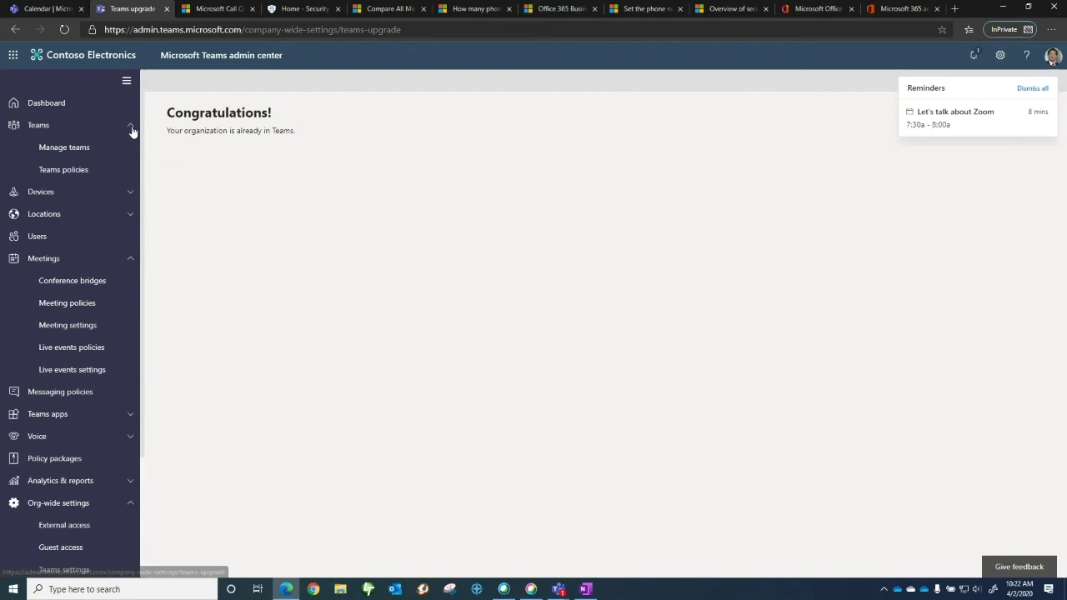
left_click(64, 148)
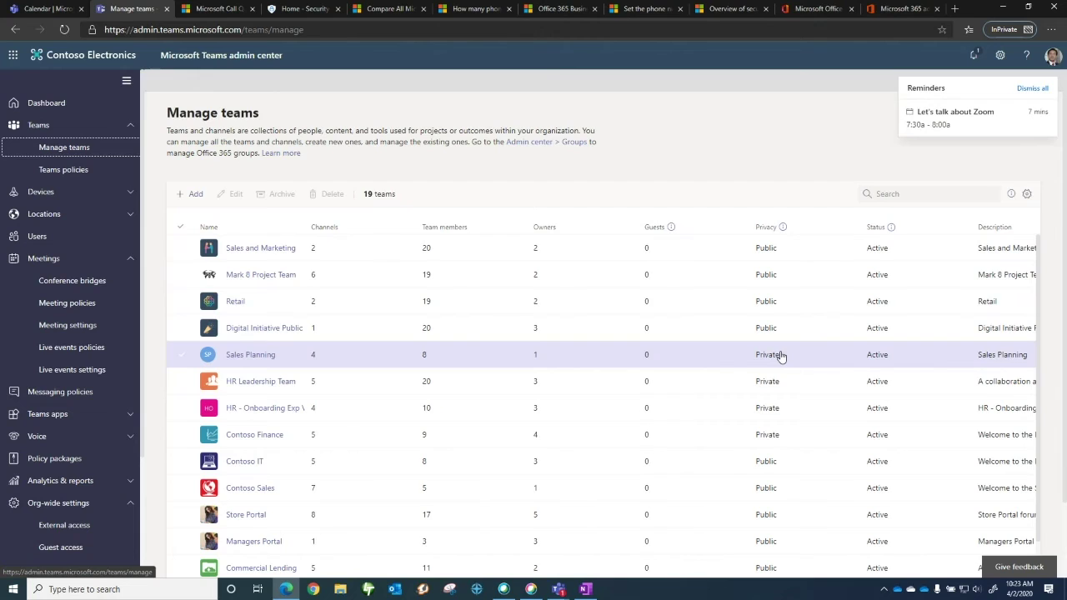
View the Global (Org-wide default) Teams policy without changes, then expand Locations
left_click(65, 171)
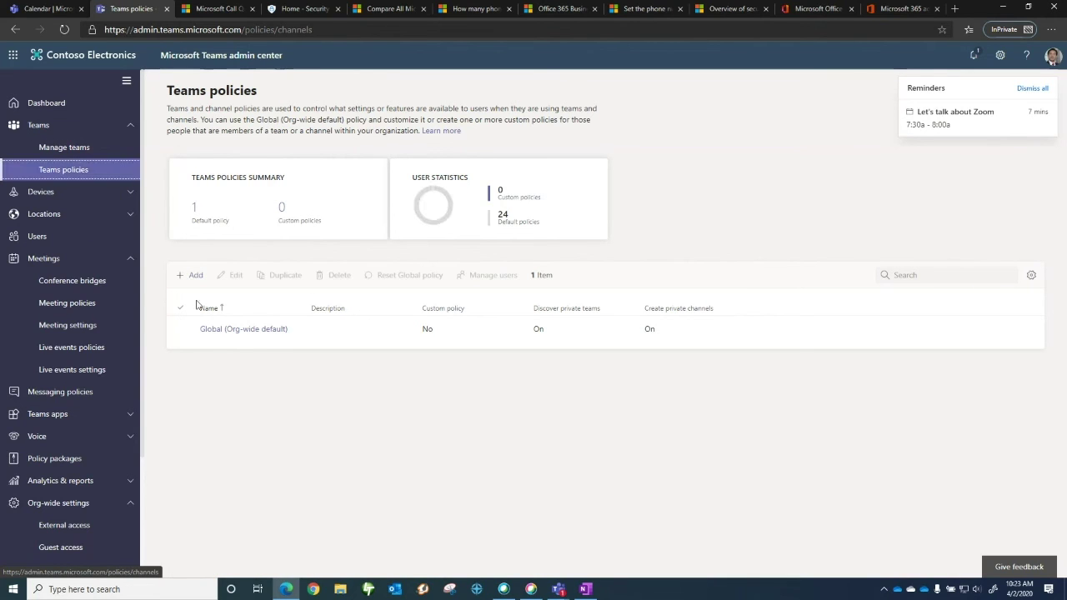
left_click(237, 336)
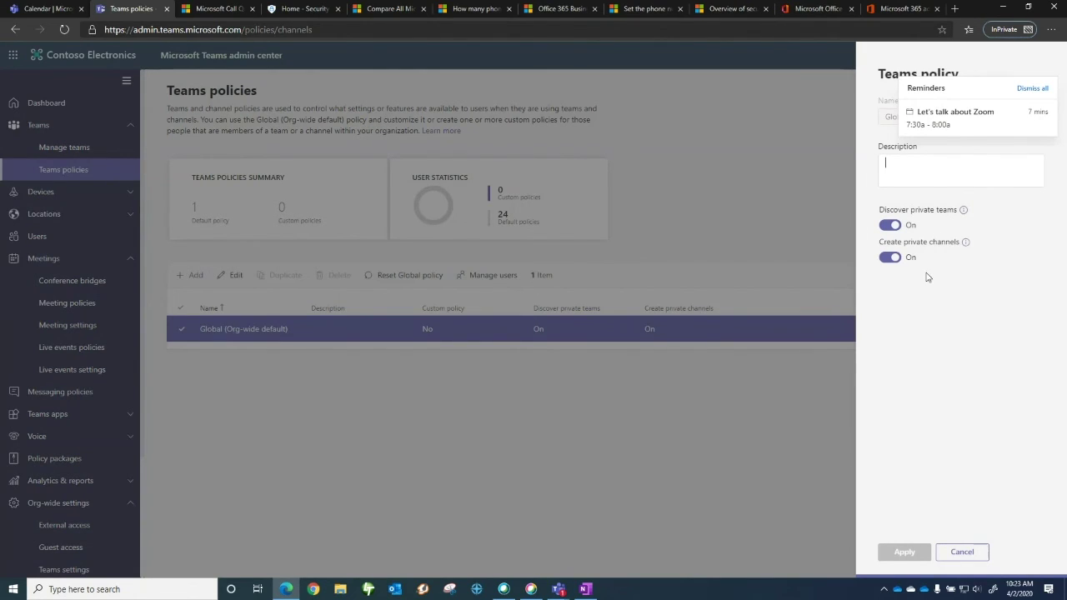
left_click(961, 550)
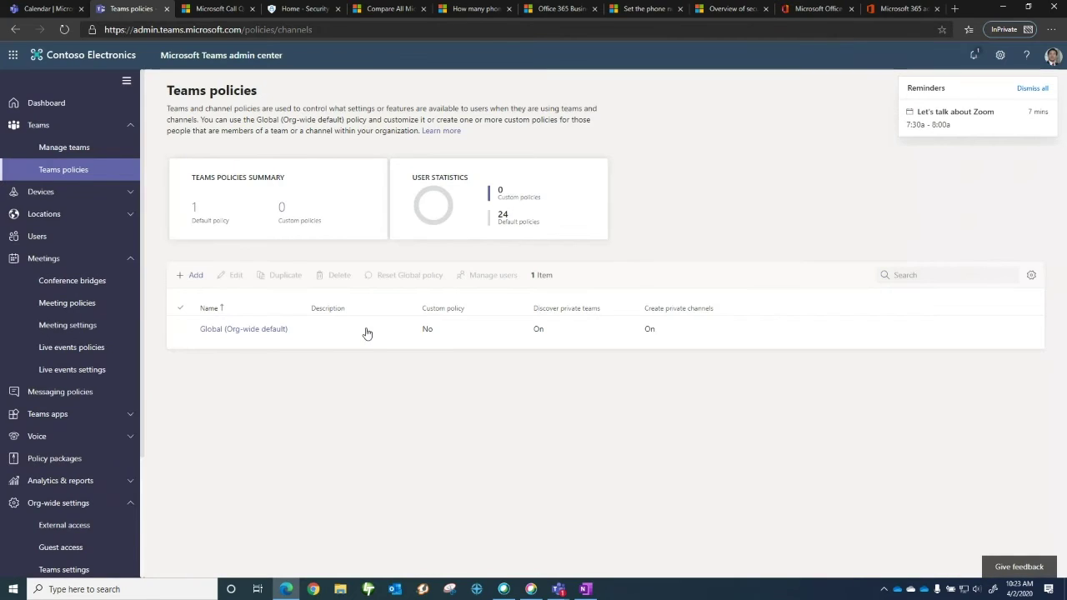
left_click(130, 215)
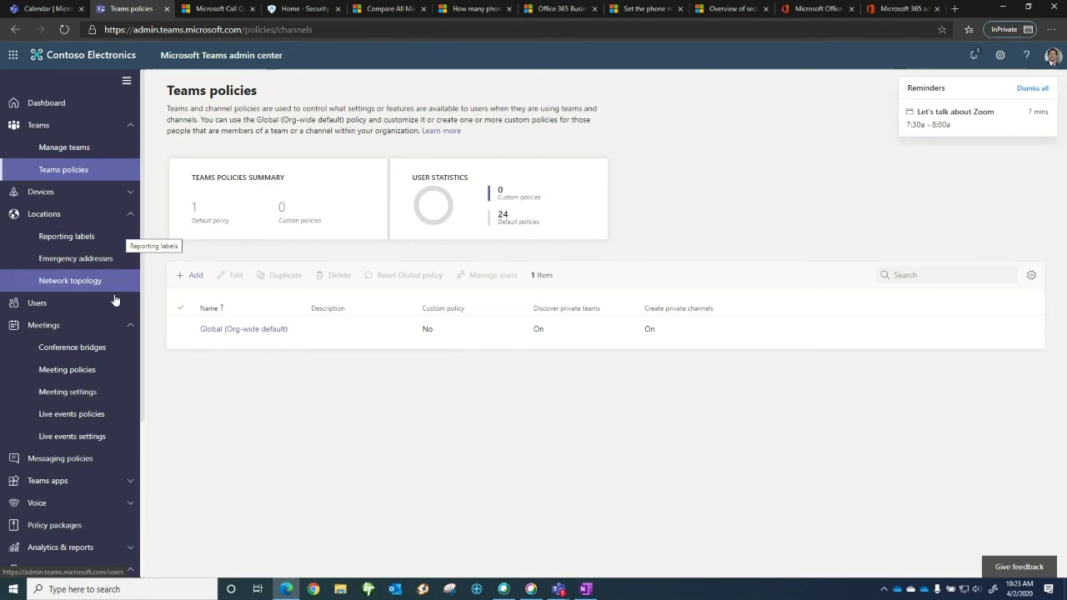
Check the Conference bridges dial-in numbers, expand Voice, then switch to the Call Quality Dashboard tab
left_click(104, 345)
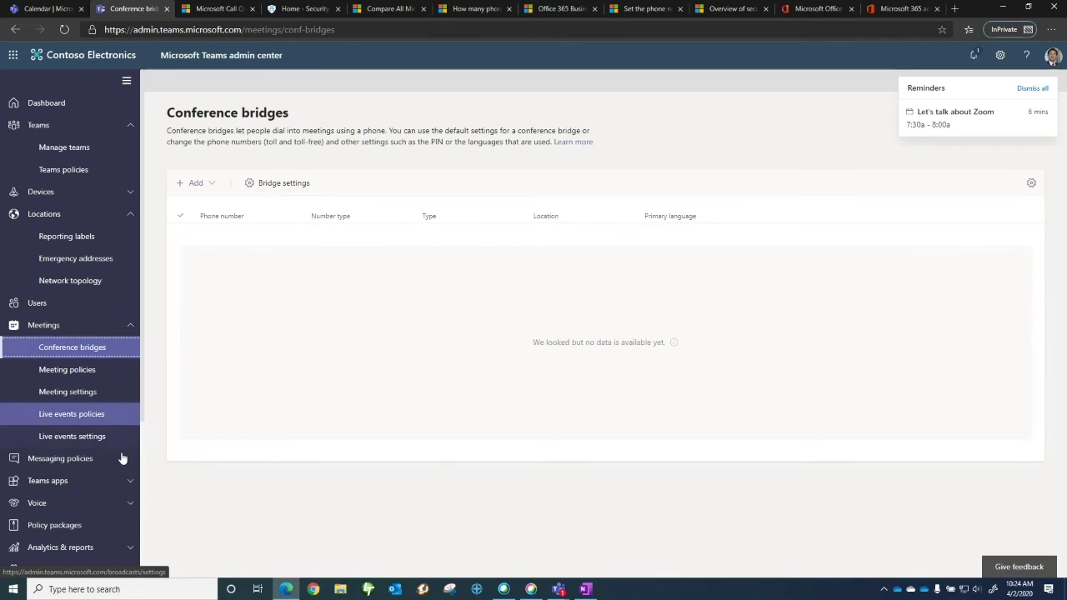
left_click(129, 504)
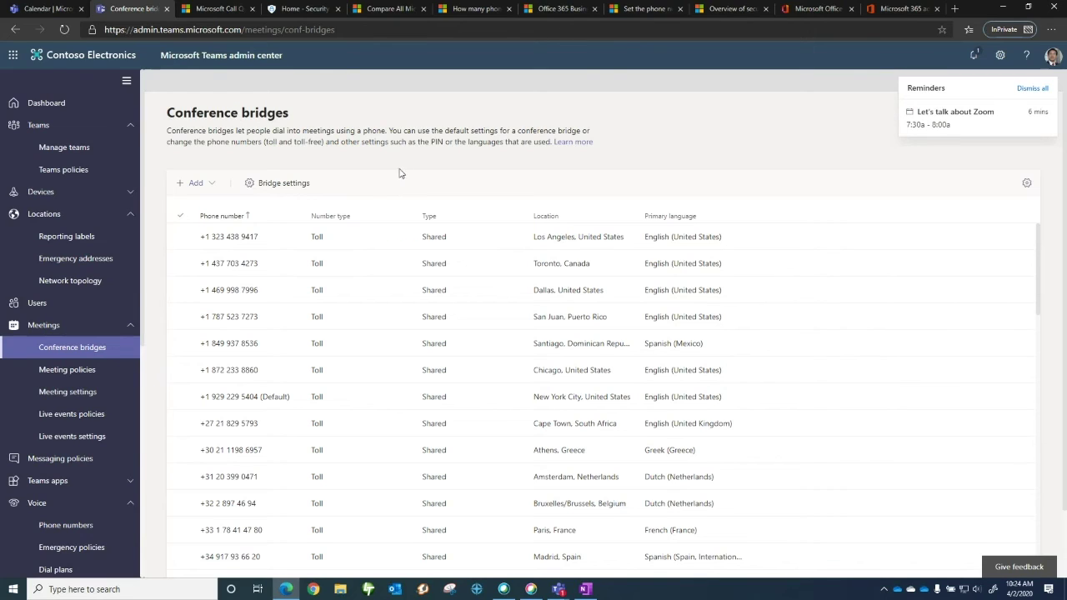
left_click(221, 10)
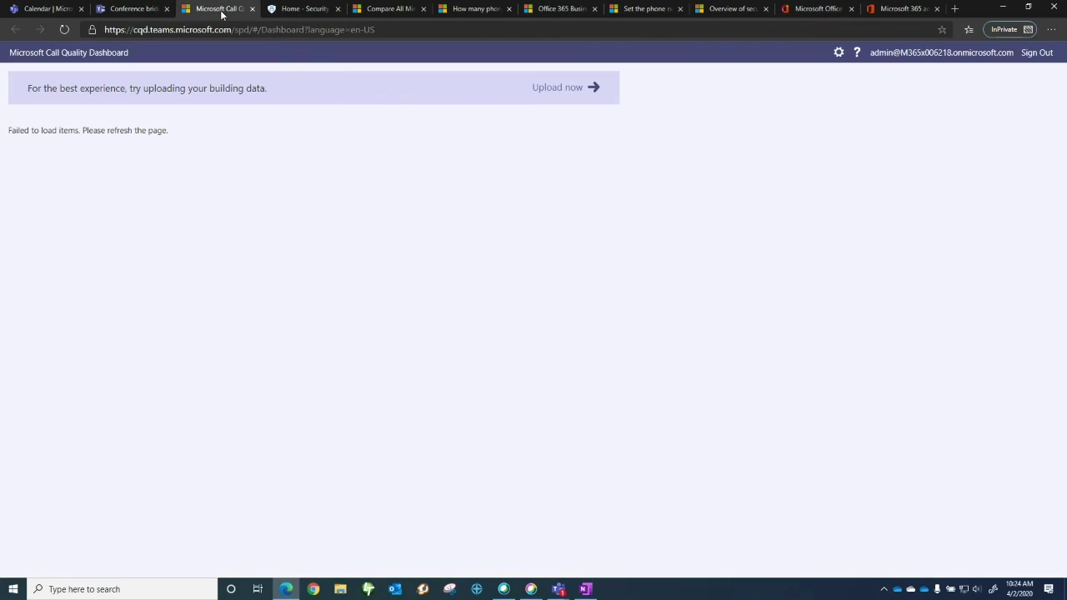
Read the Docs table on how many phone numbers an organization gets, then go back to Meeting policies
left_click(375, 10)
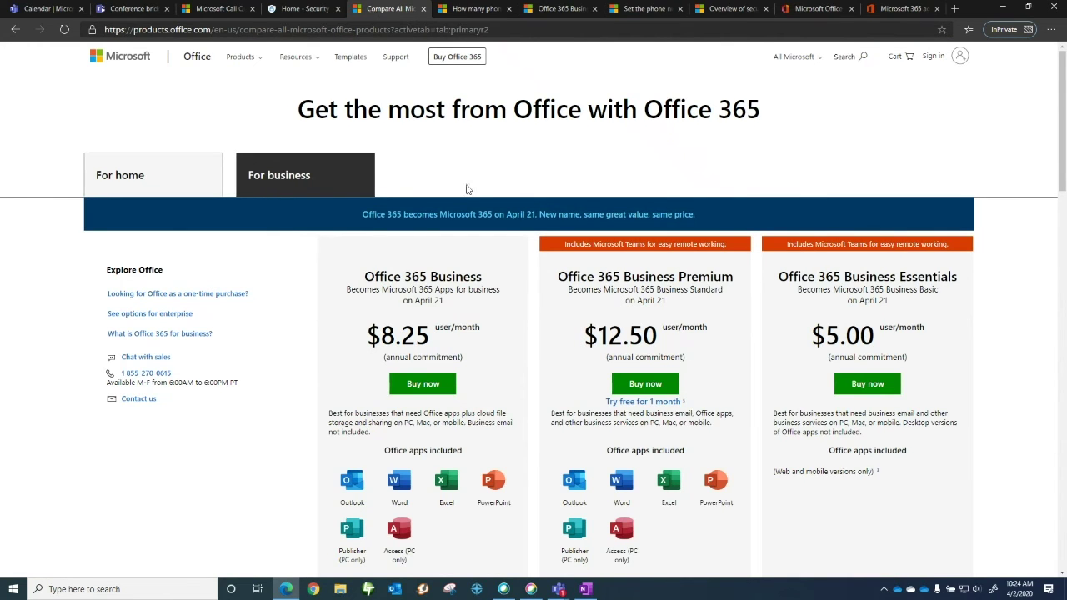
left_click(501, 10)
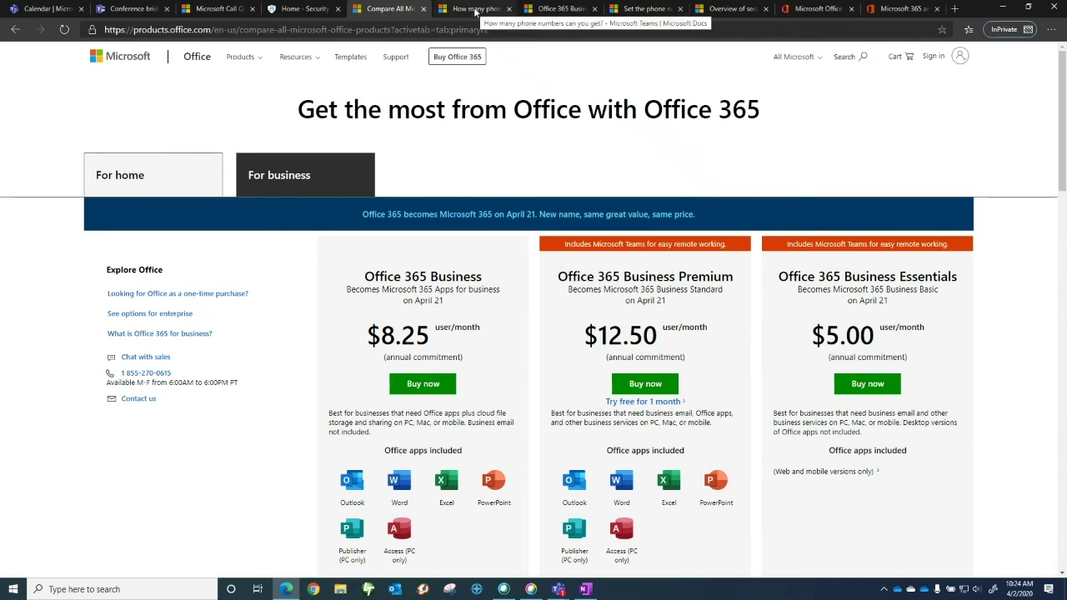
scroll(609, 144, "down", 1)
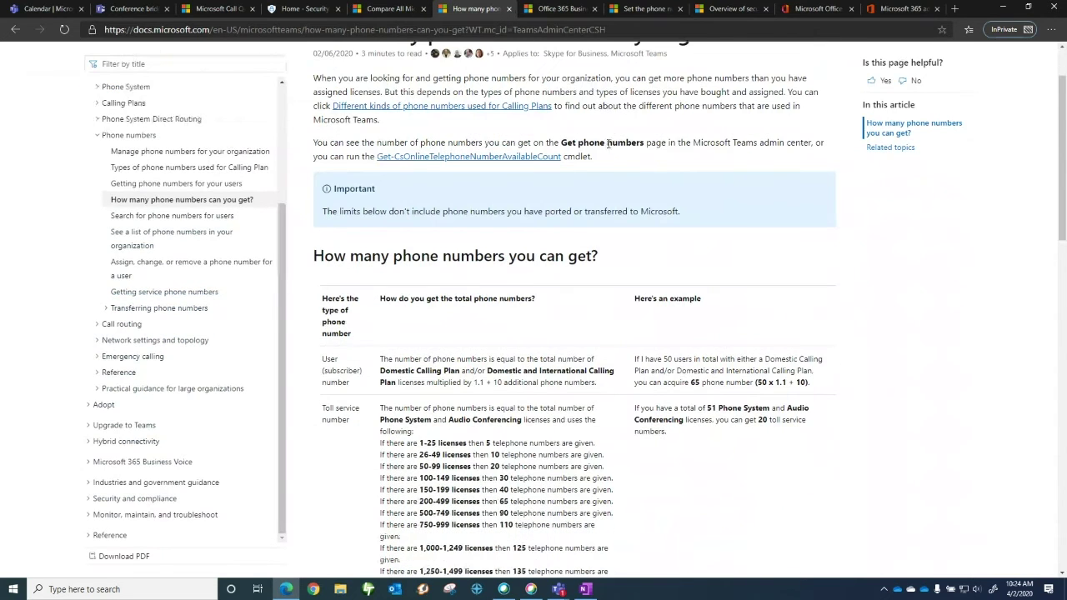
scroll(608, 144, "down", 2)
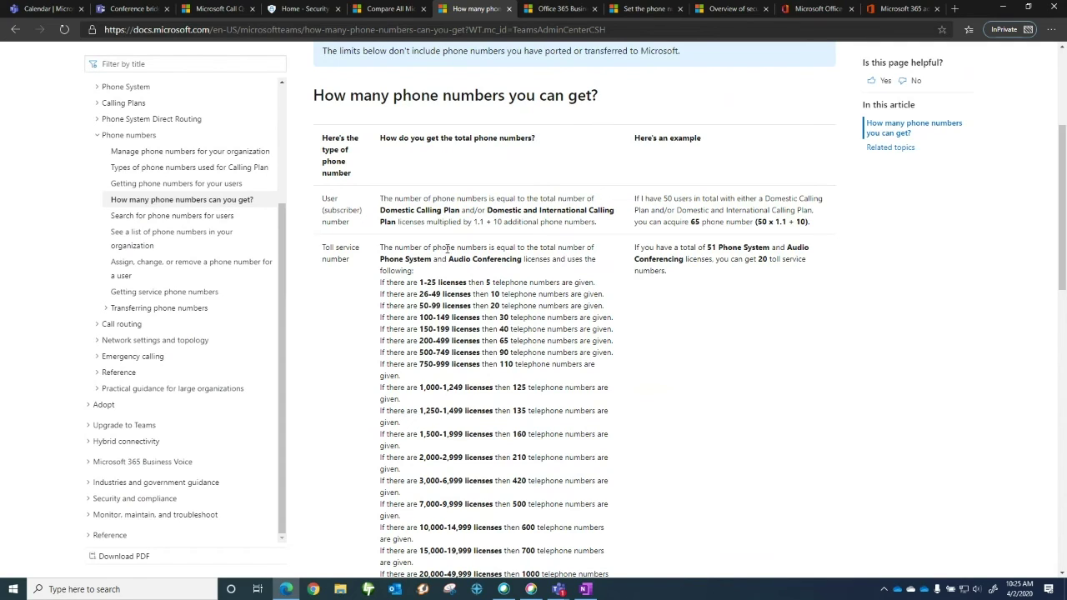
left_click(132, 8)
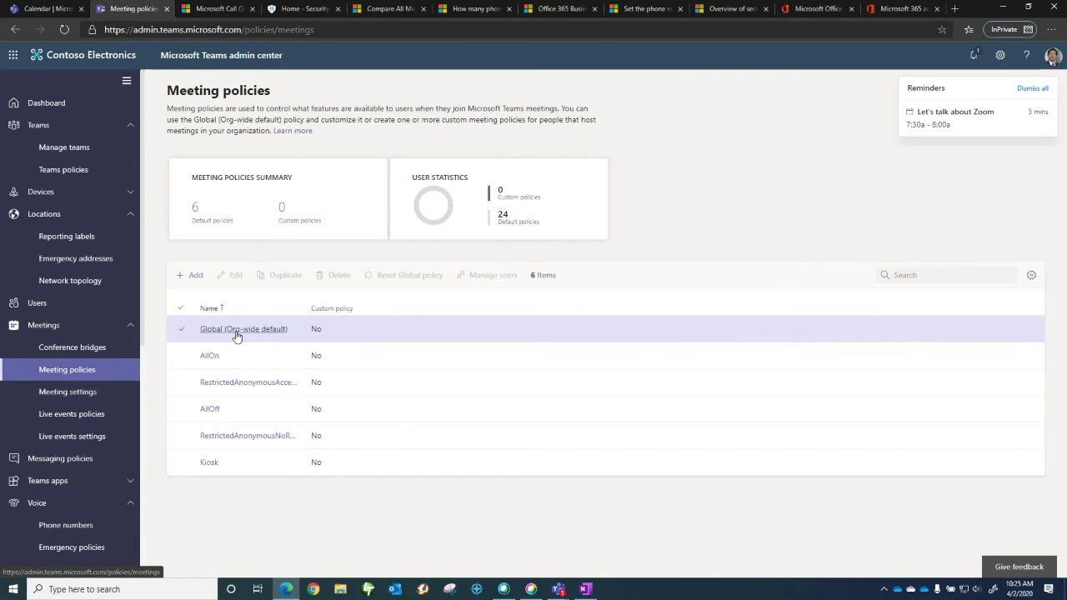
Inspect the Global meeting policy's screen sharing and automatic admission options, then cancel unchanged
left_click(237, 333)
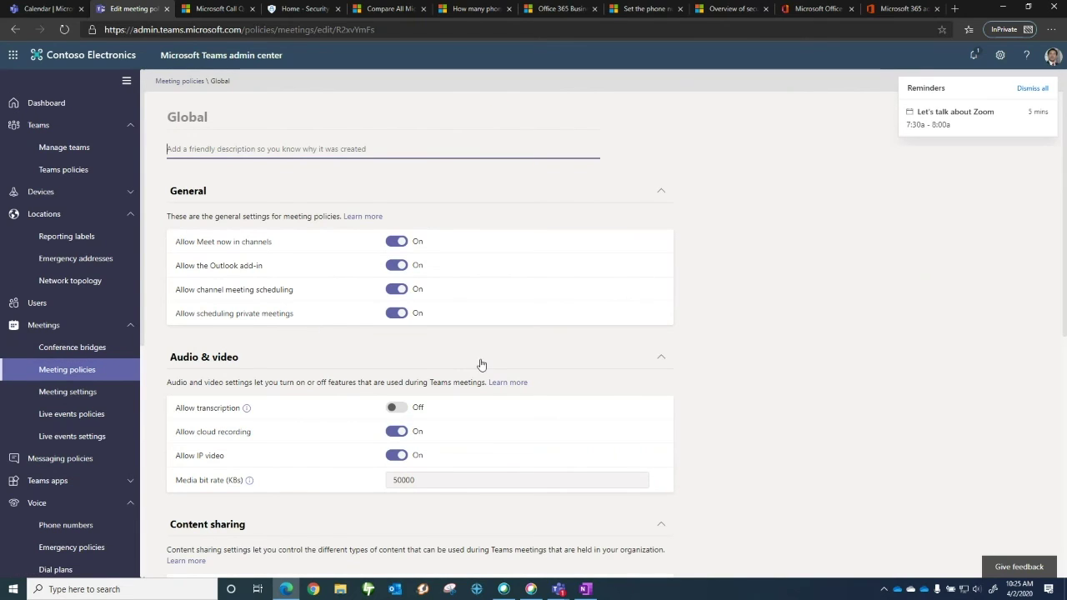
scroll(522, 365, "down", 1)
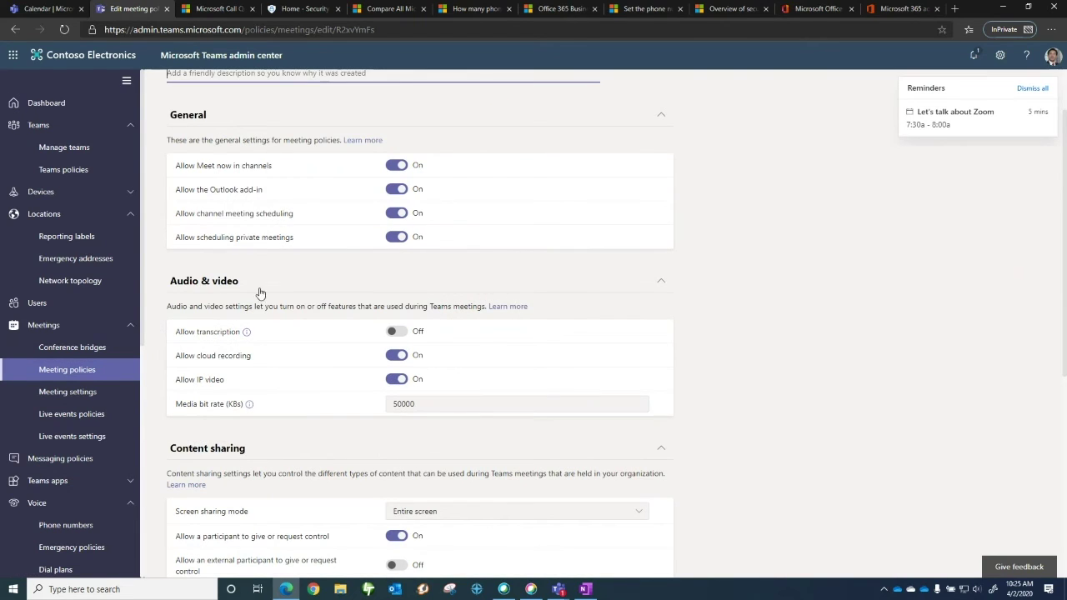
scroll(272, 291, "down", 3)
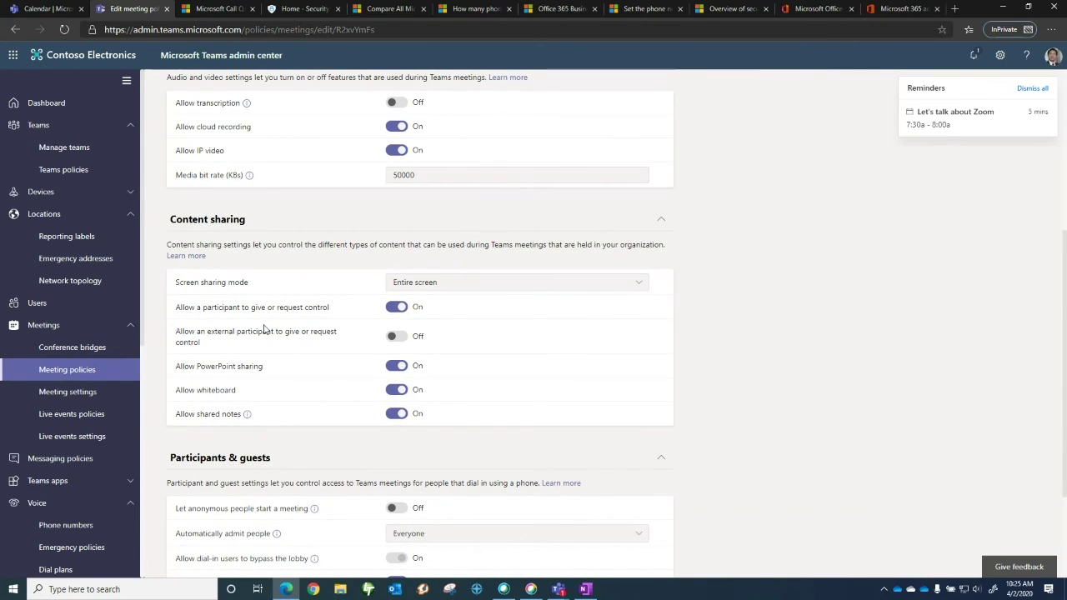
left_click(460, 284)
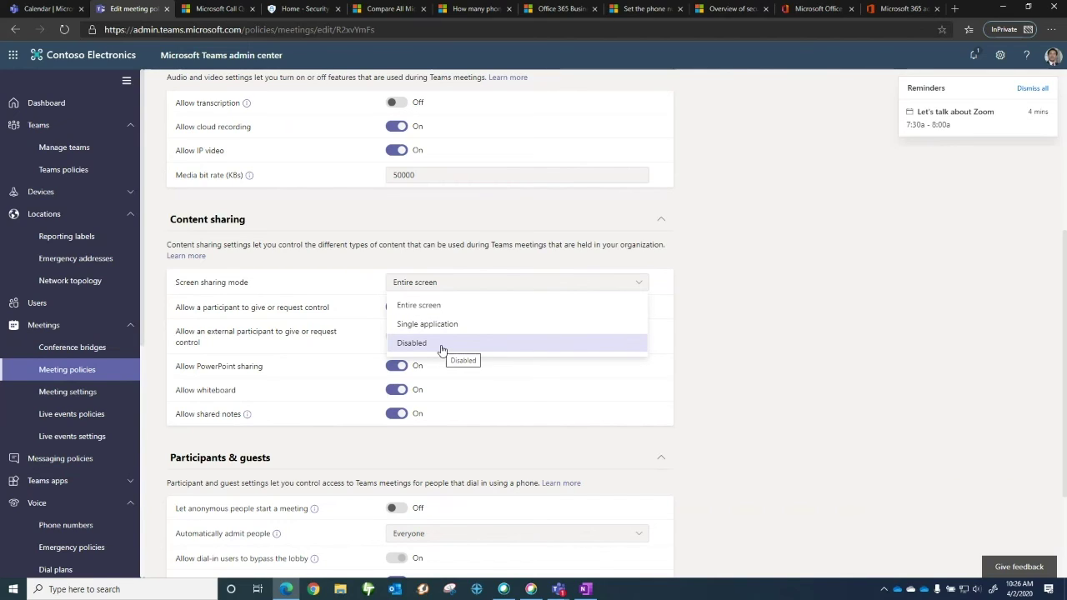
left_click(350, 266)
scroll(305, 319, "down", 3)
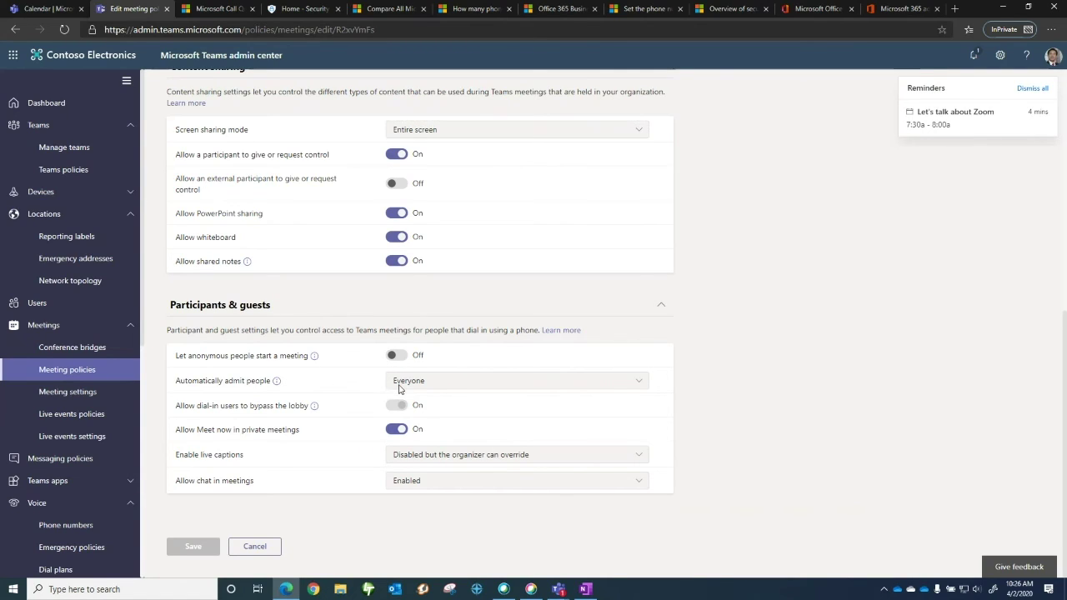
left_click(399, 387)
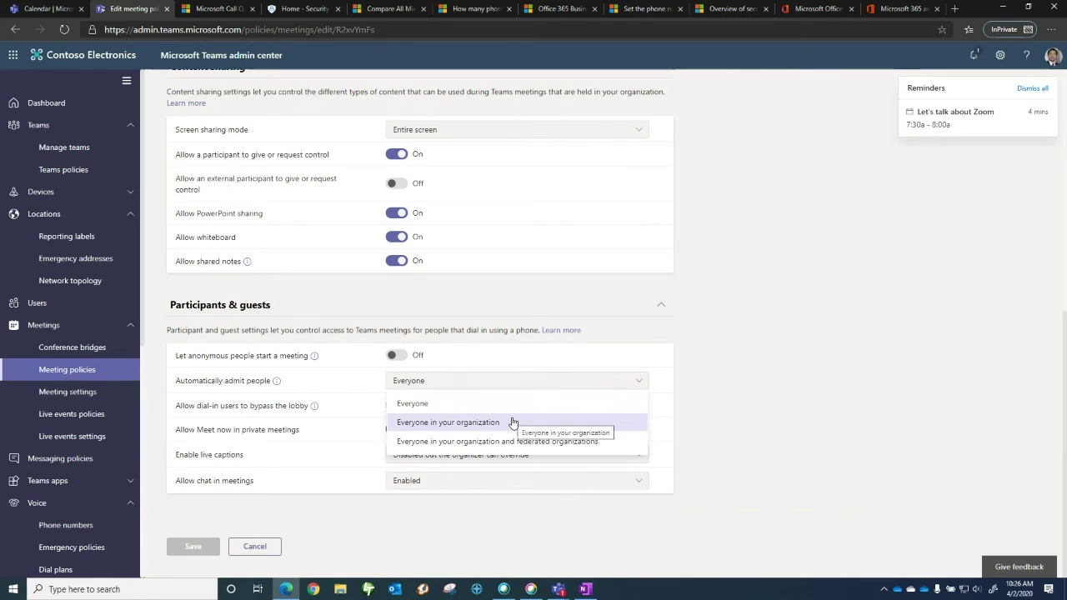
key("Escape")
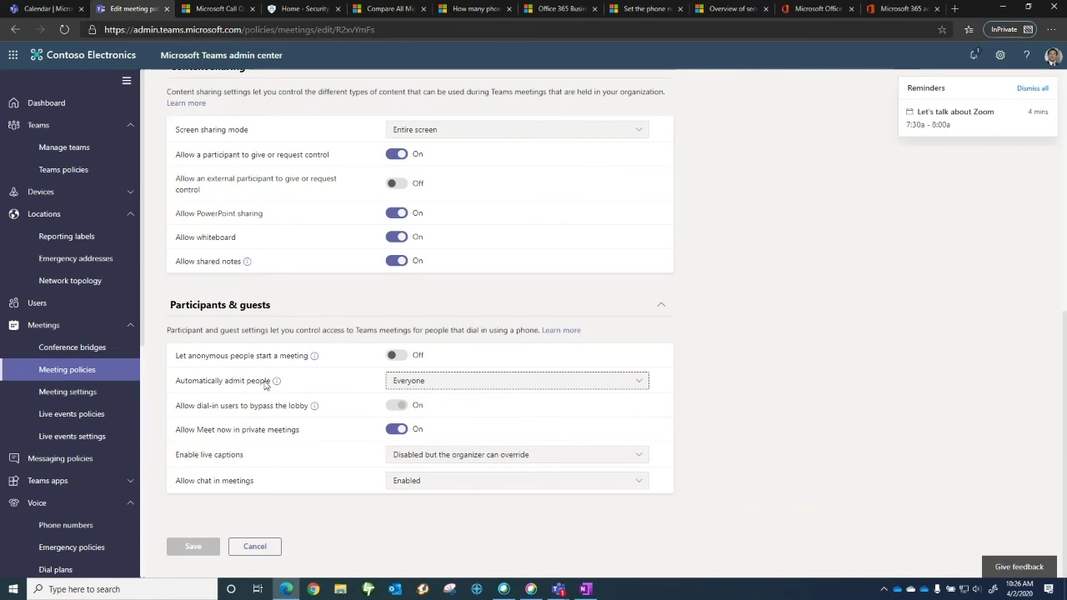
left_click(255, 549)
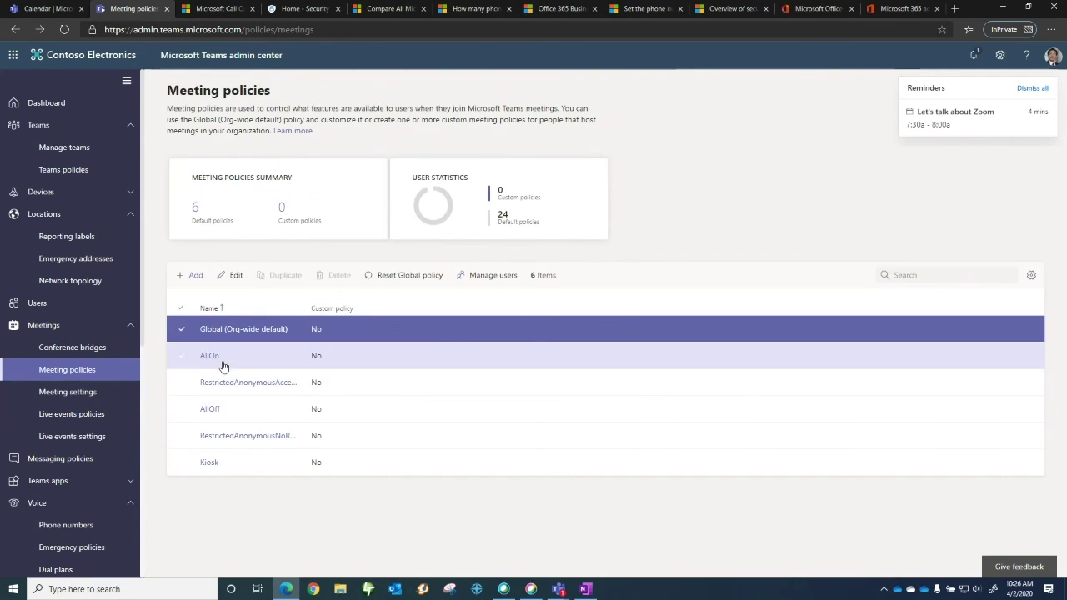
Look over the AllOn meeting policy and close it without saving
left_click(209, 357)
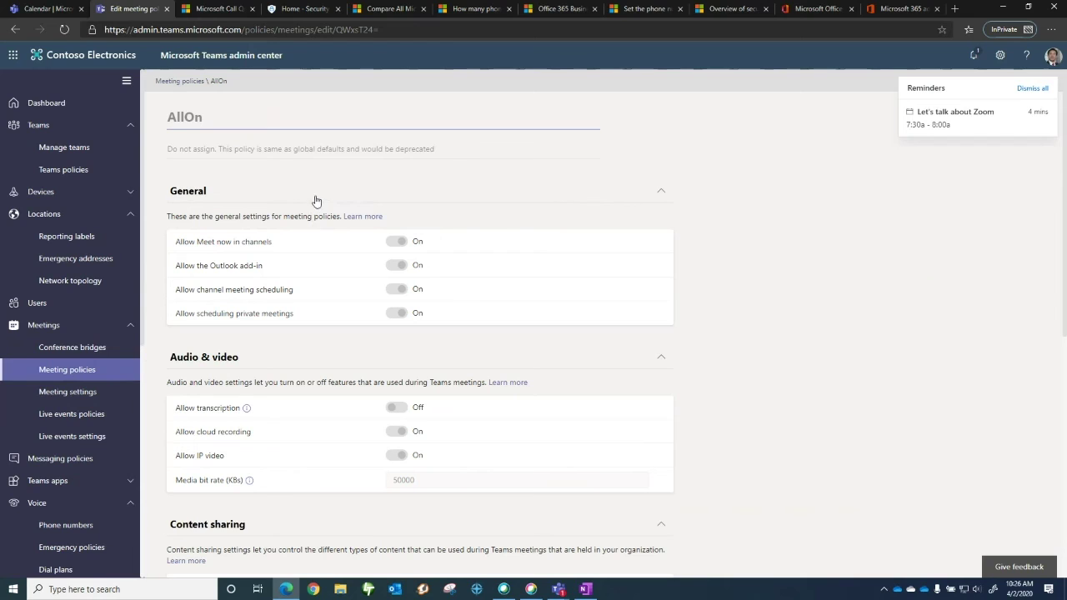
scroll(311, 236, "down", 6)
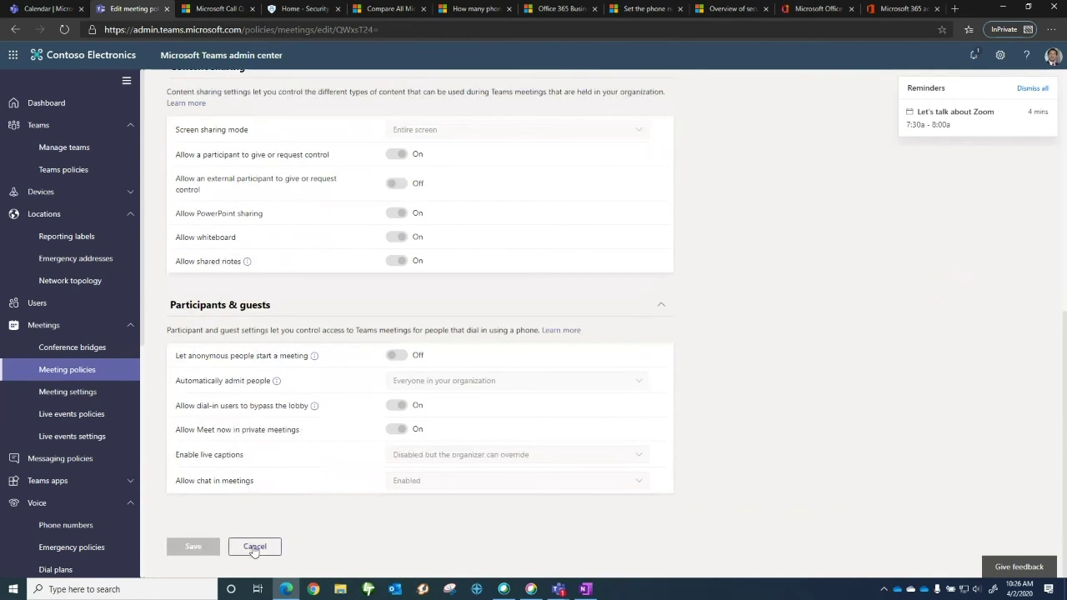
left_click(254, 546)
Look over RestrictedAnonymousAccess without saving, then dismiss the Zoom meeting reminder
left_click(287, 382)
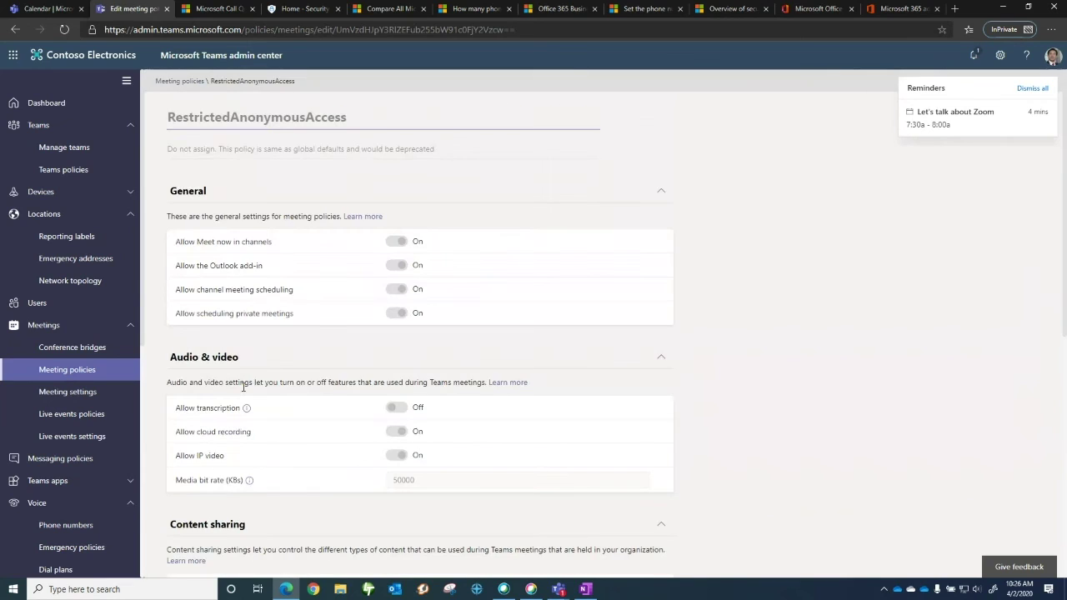
scroll(297, 355, "down", 3)
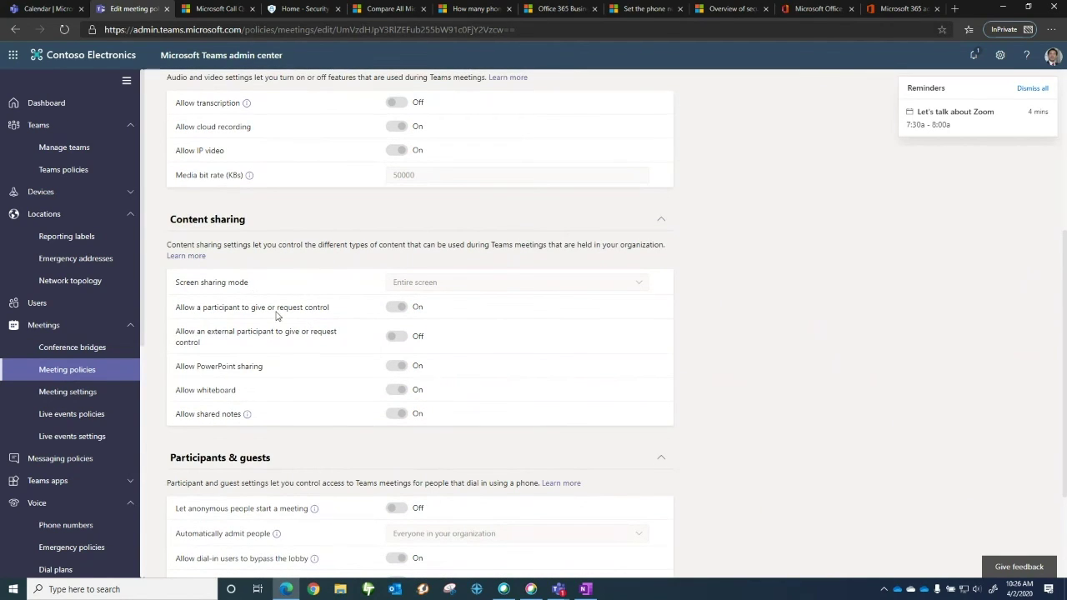
scroll(308, 434, "down", 2)
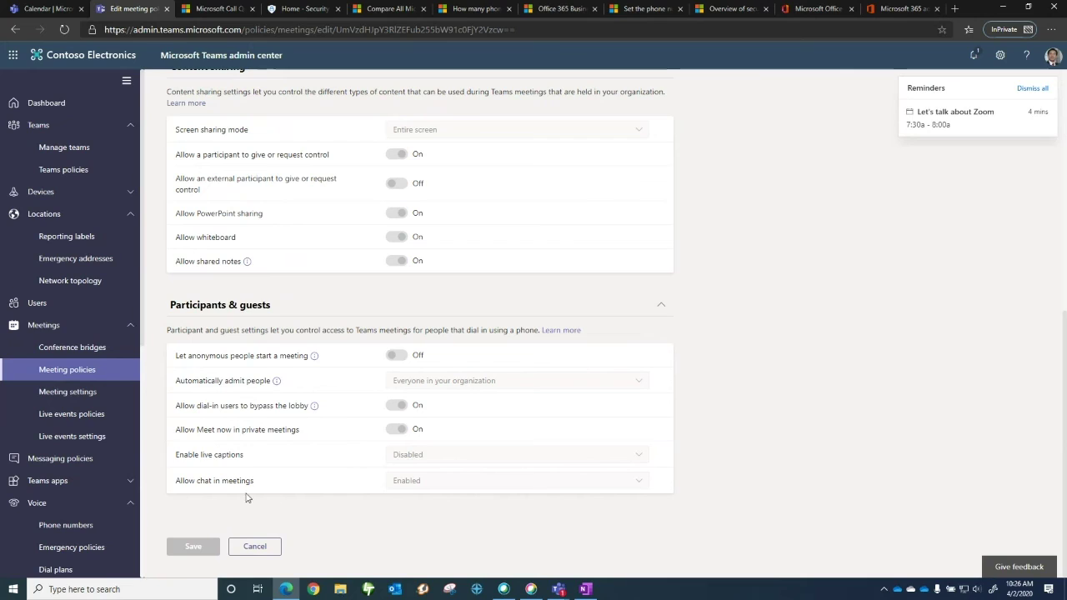
left_click(257, 547)
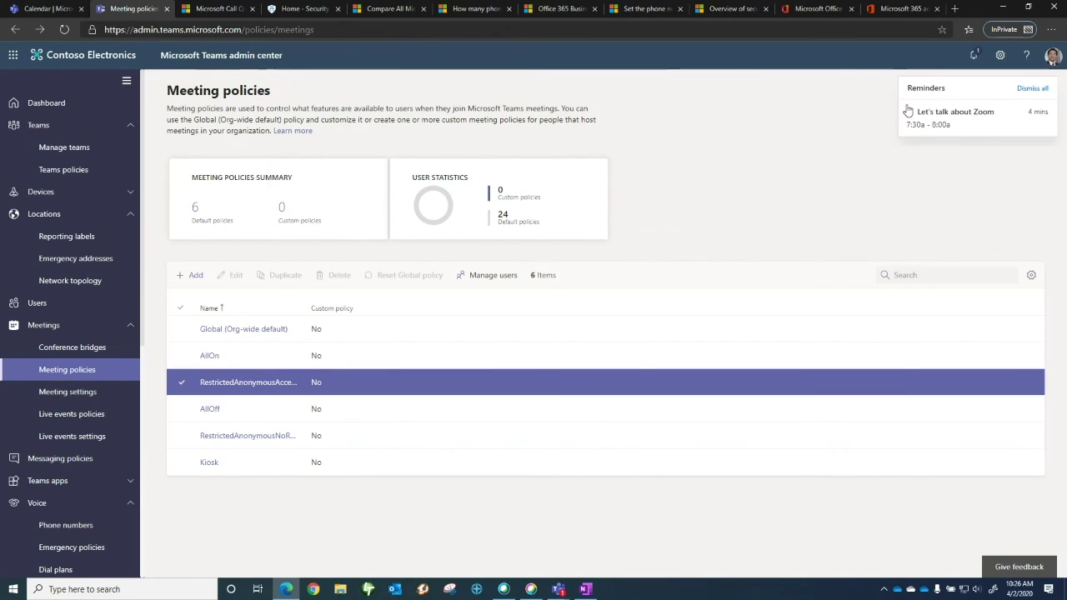
left_click(1028, 90)
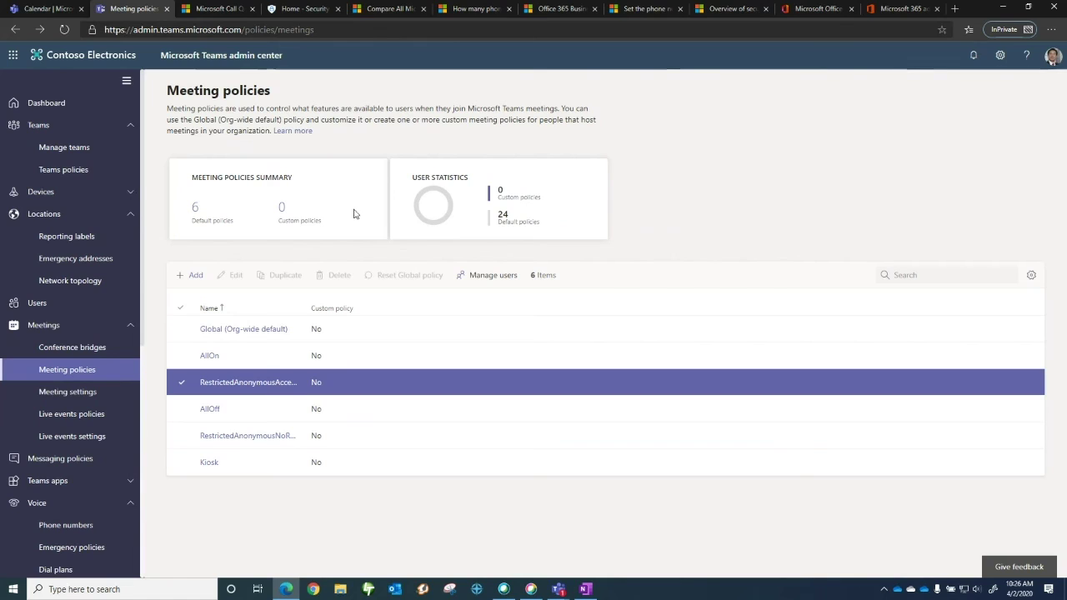
Scroll Meeting settings down to Network, view Voice > Dial plans, then switch to the Security & Compliance home tab
left_click(73, 391)
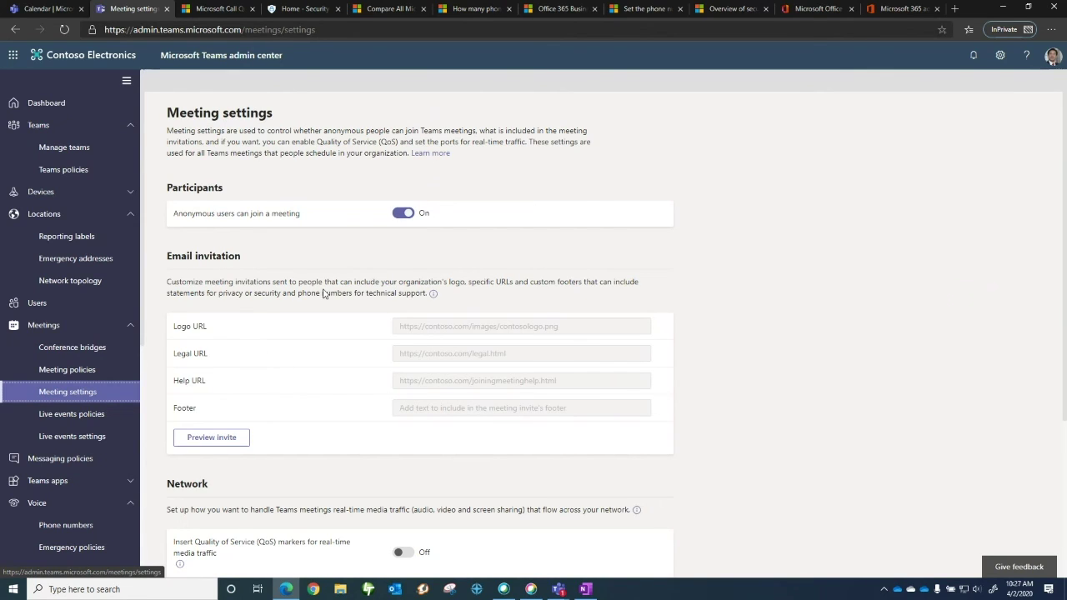
scroll(302, 289, "down", 1)
scroll(302, 290, "down", 3)
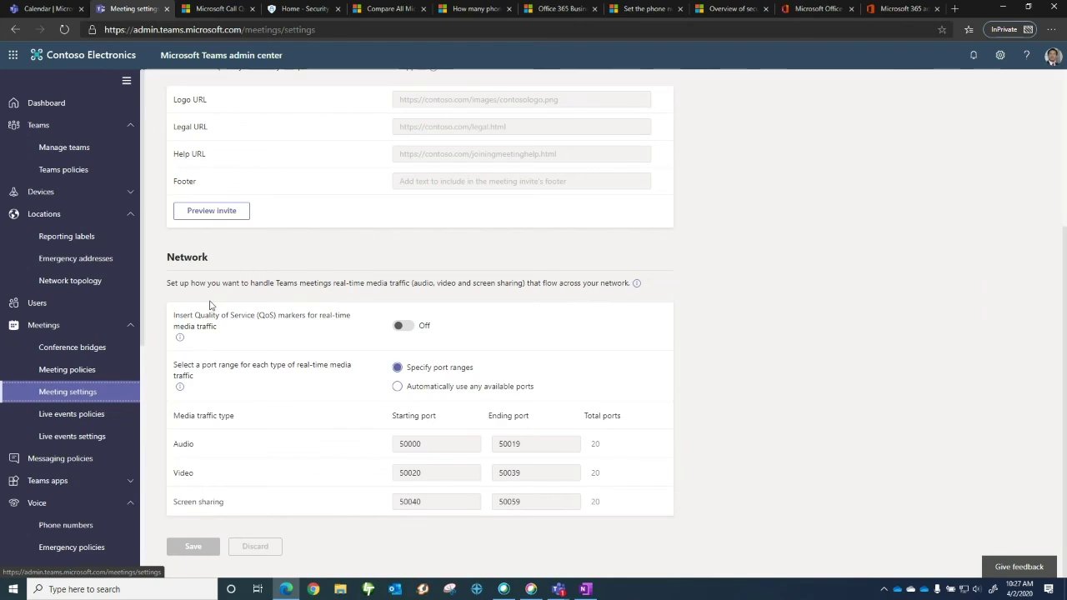
scroll(134, 467, "down", 1)
left_click(135, 499)
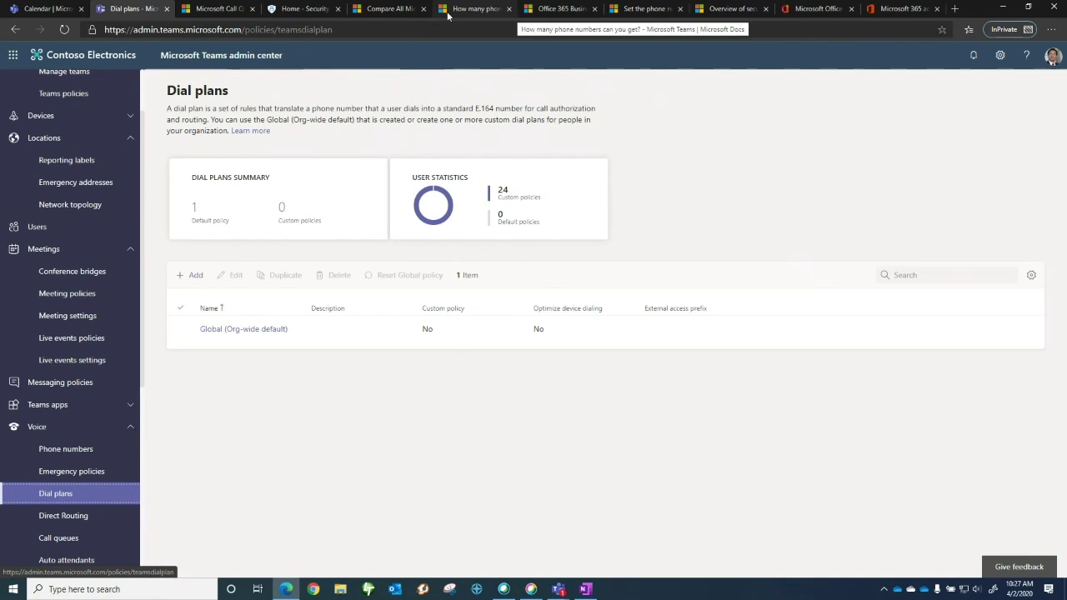
left_click(306, 10)
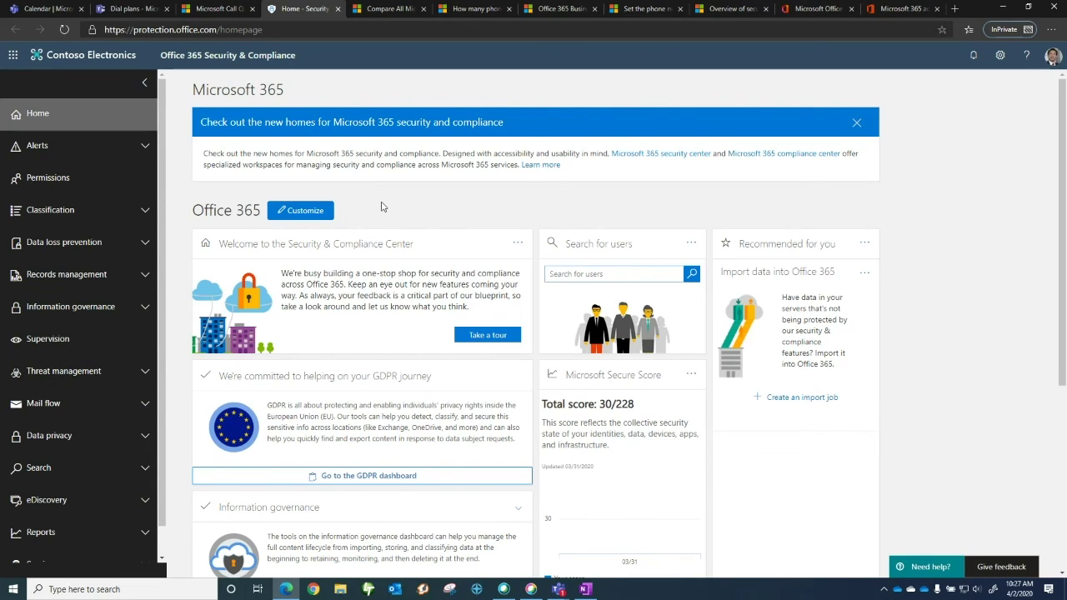
View the General channel's Notes in the Teams web app, then return to the Call Quality Dashboard
left_click(40, 12)
left_click(18, 146)
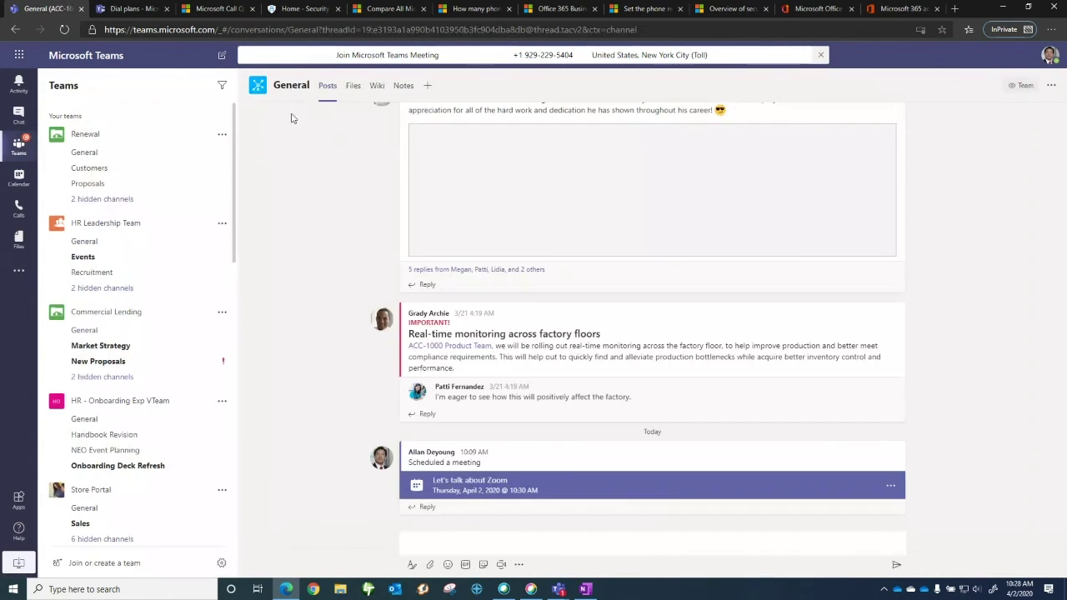
left_click(412, 86)
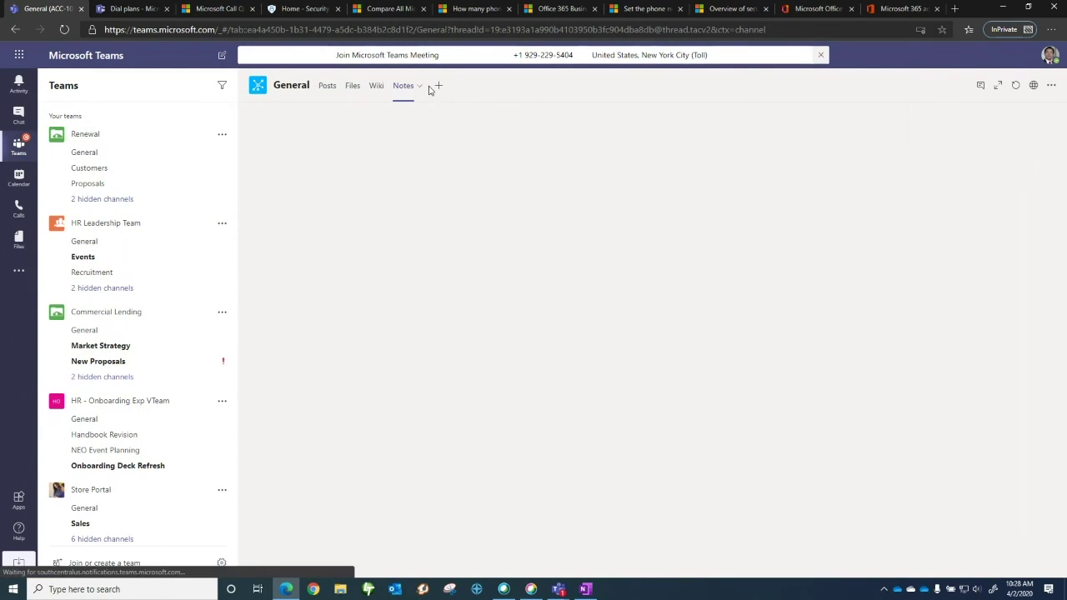
left_click(207, 10)
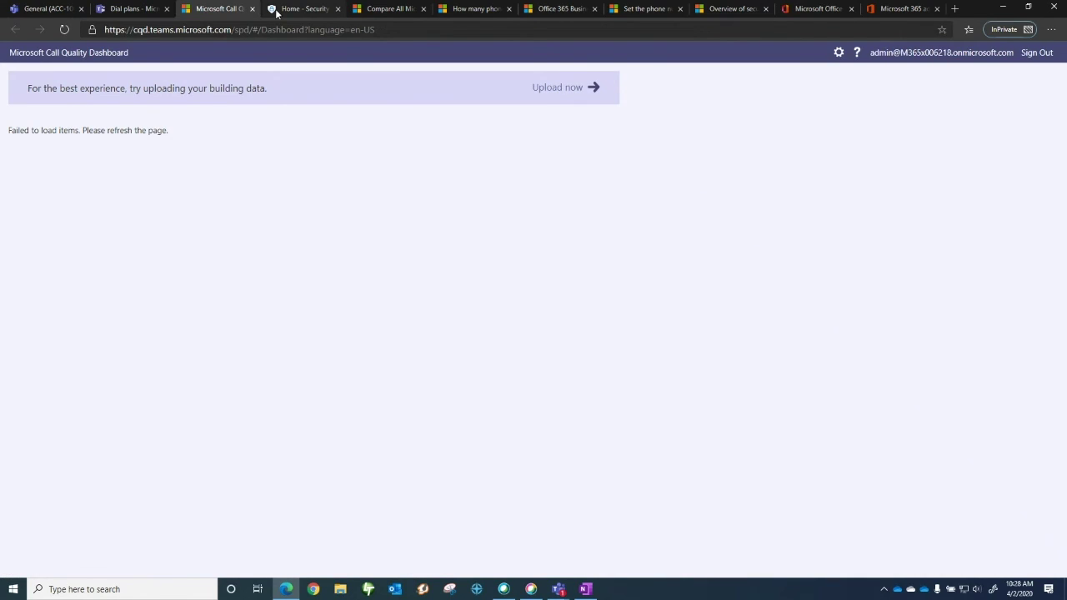
Switch from the Call Quality Dashboard to the Home - Security browser tab
left_click(277, 10)
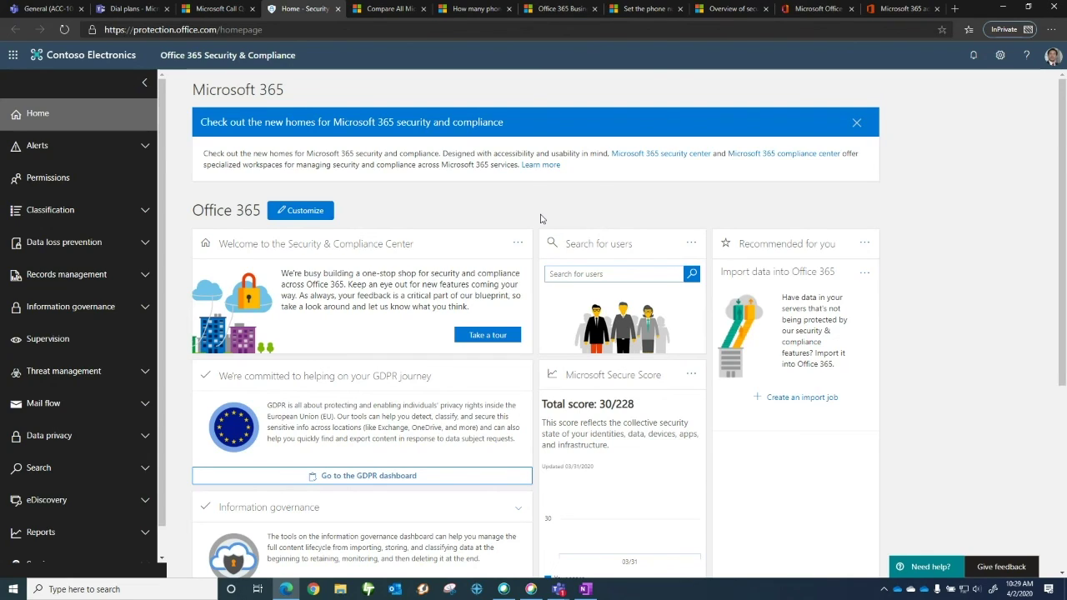
Switch to the 'Overview of security and compliance' article and scroll to its Auditing and Reporting section
left_click(726, 11)
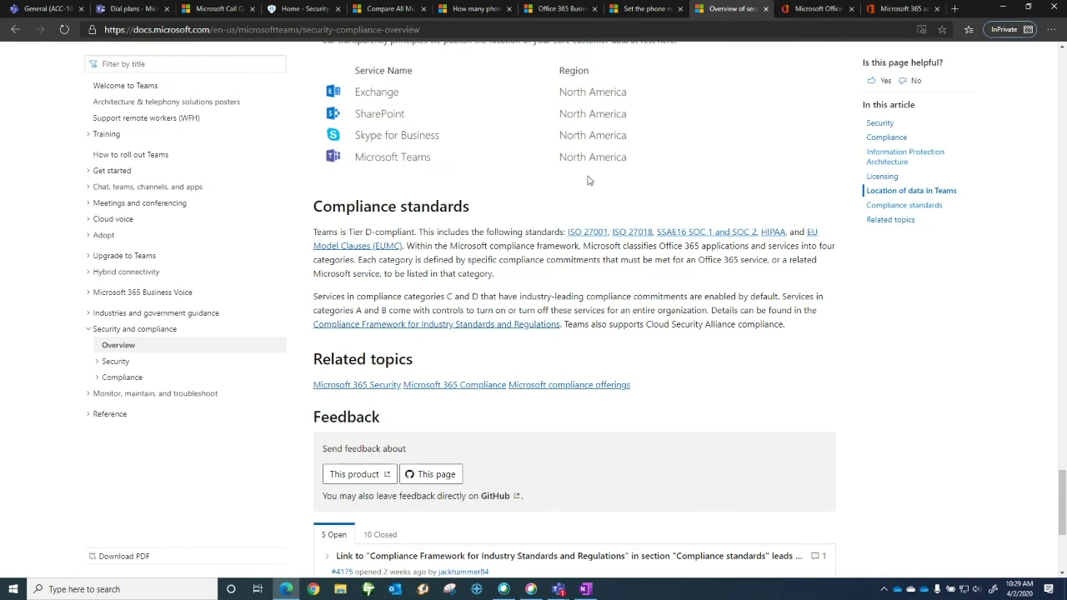
scroll(586, 181, "up", 2)
scroll(583, 196, "up", 1)
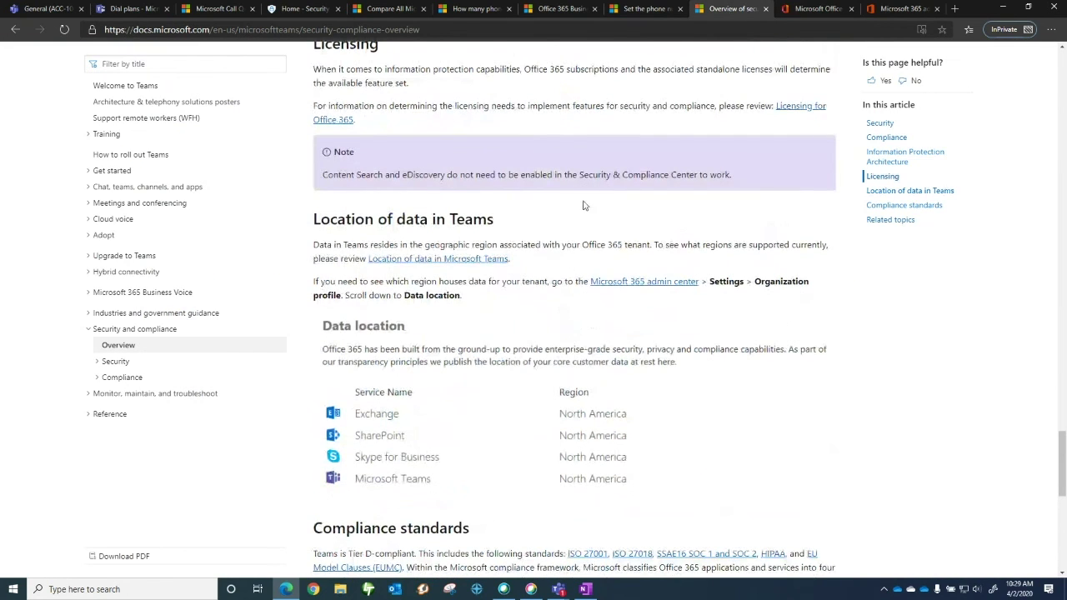
scroll(584, 205, "up", 3)
scroll(583, 206, "up", 2)
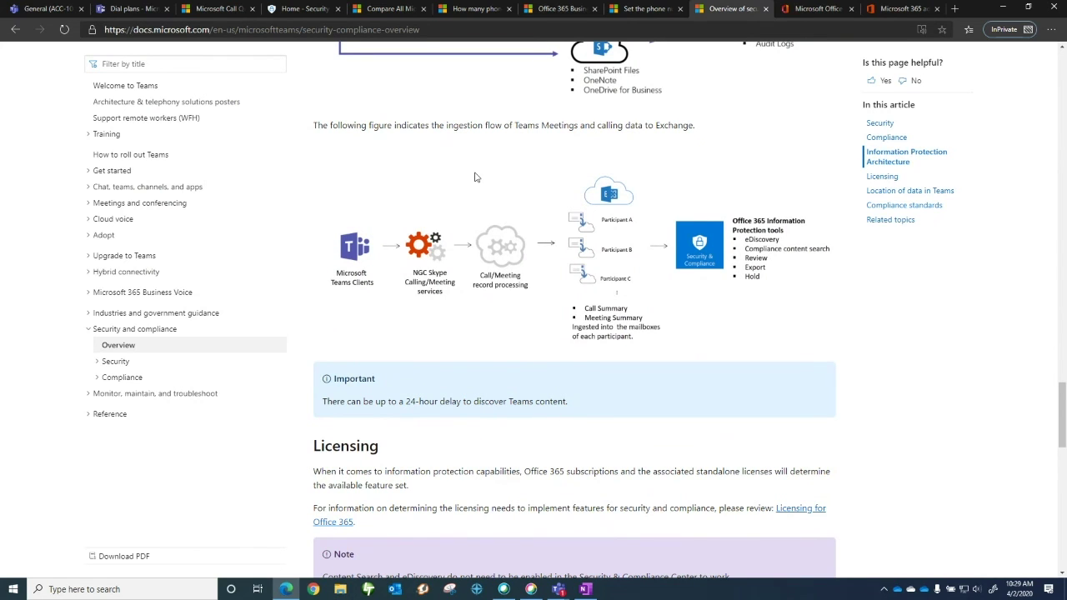
scroll(475, 177, "up", 6)
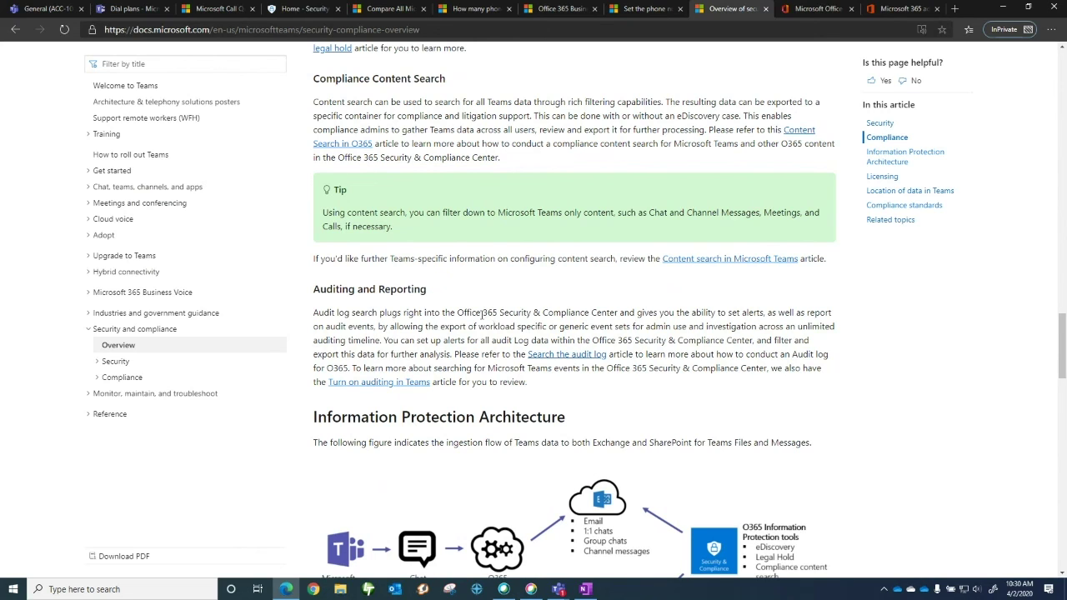
scroll(482, 312, "down", 1)
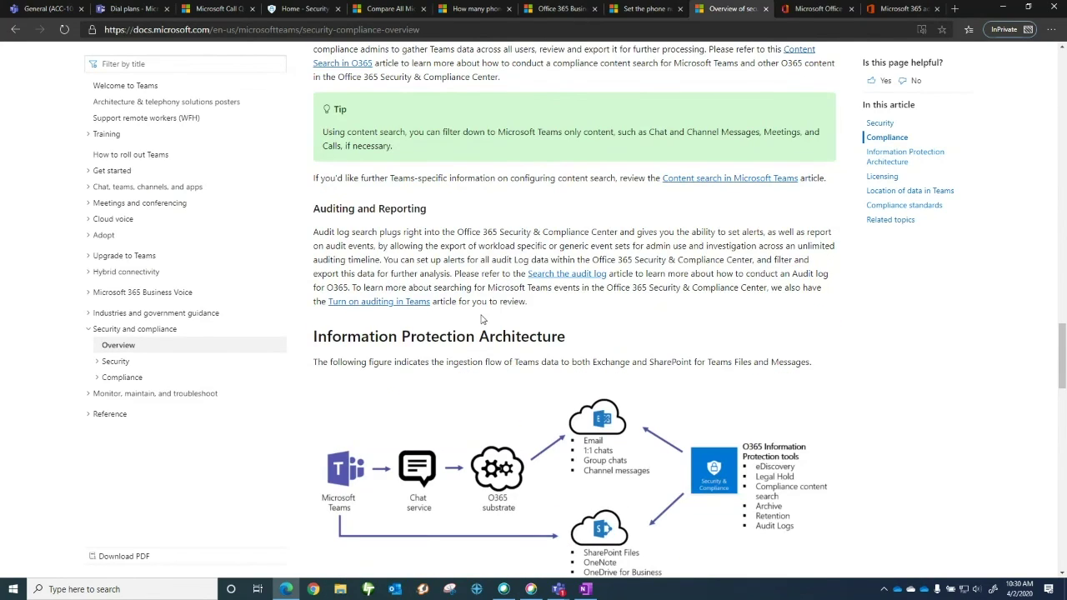